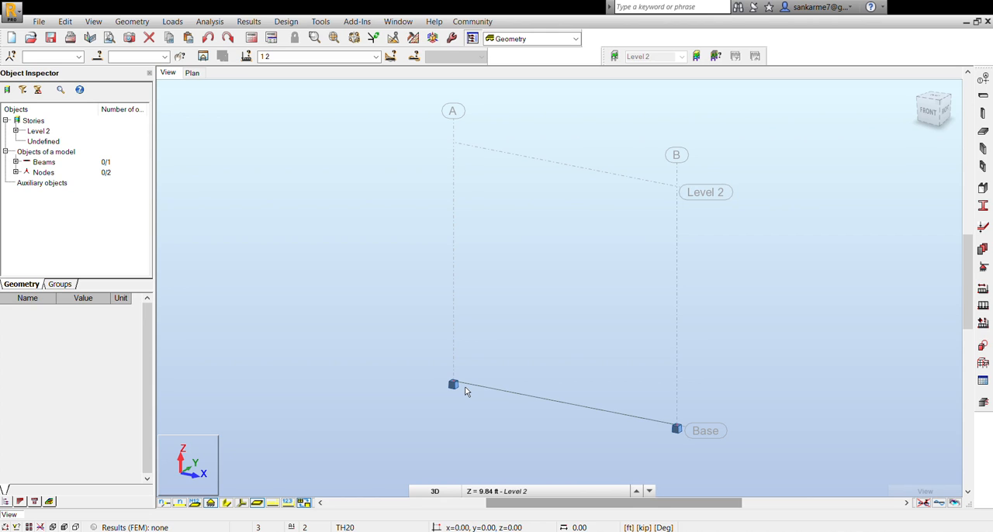
# - Examine the beam spanning between the two supports at base level between axes A and B
pyautogui.scroll(-1, 332, 174)
pyautogui.scroll(-1, 372, 210)
pyautogui.scroll(2, 472, 332)
pyautogui.scroll(2, 476, 320)
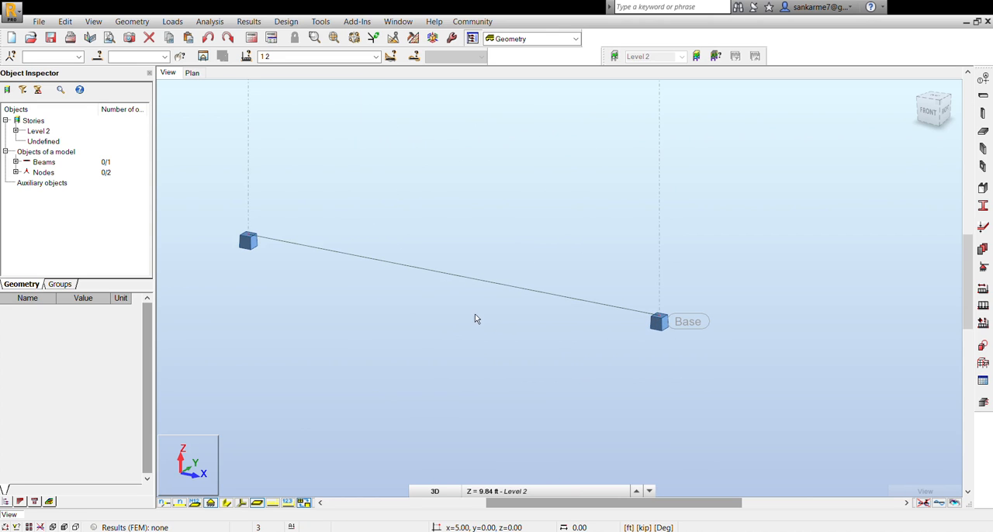
pyautogui.scroll(-2, 421, 309)
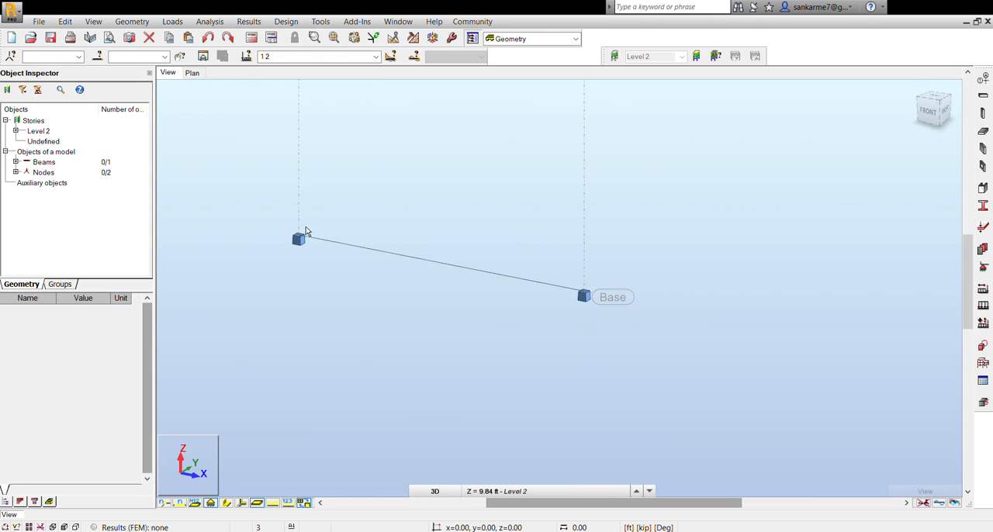
pyautogui.click(429, 264)
pyautogui.scroll(1, 407, 255)
pyautogui.click(410, 261)
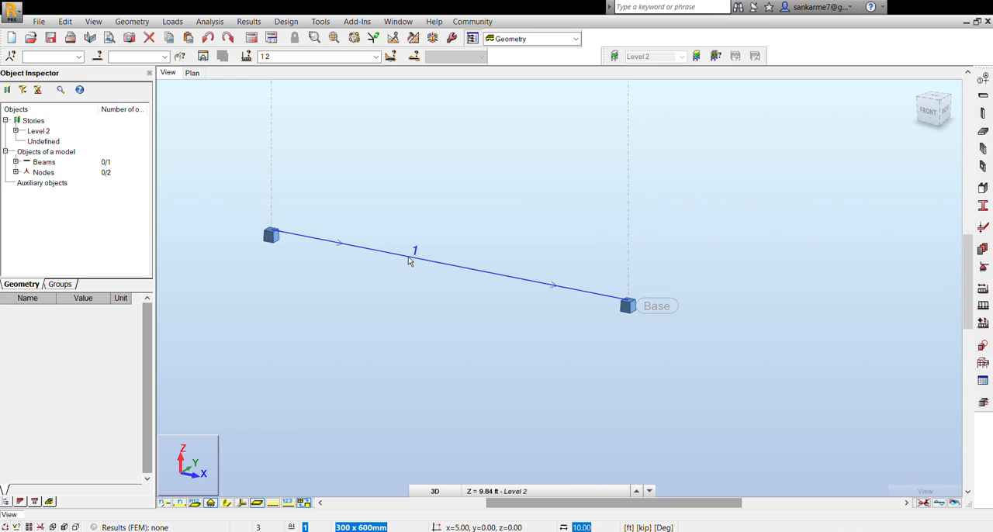
pyautogui.press('Escape')
pyautogui.scroll(-1, 387, 239)
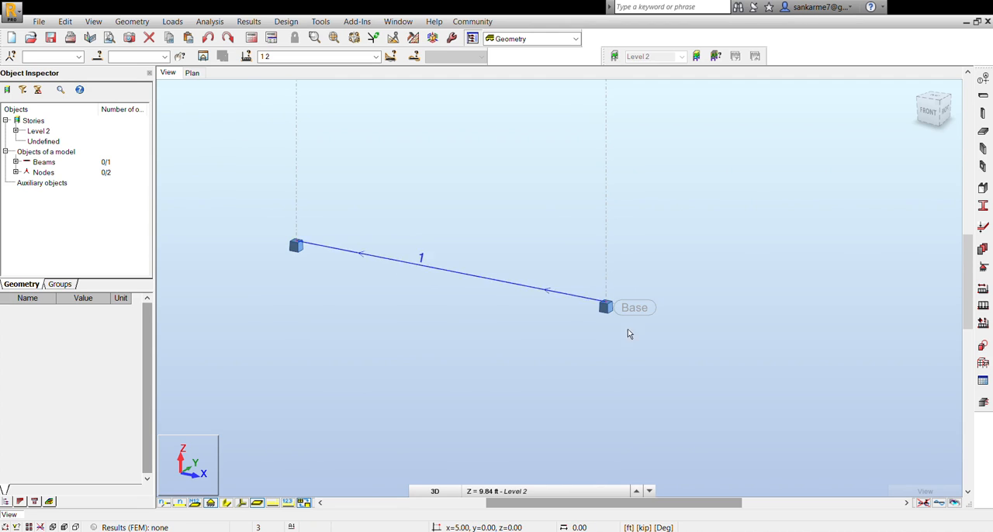
# - Import the beam from the structure model into the RC beam reinforcement module
pyautogui.click(984, 403)
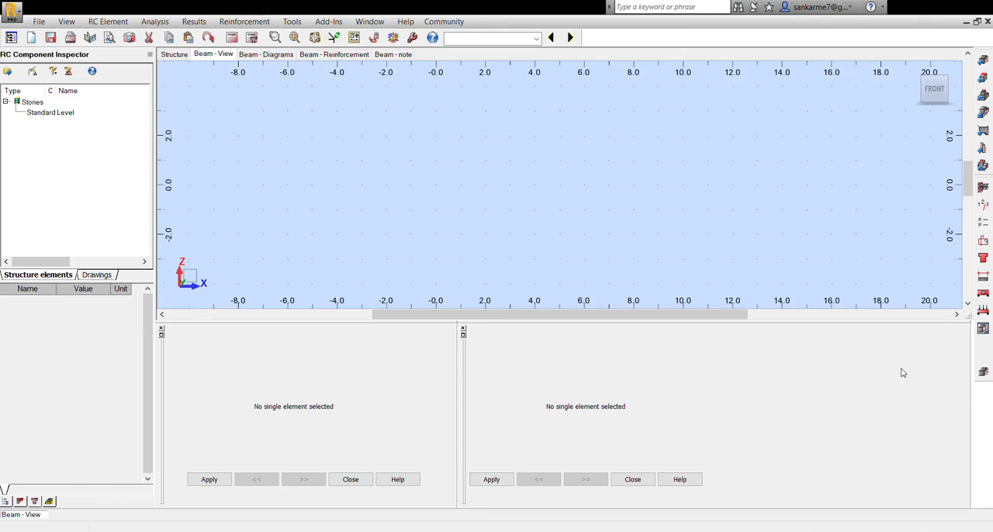
pyautogui.click(174, 55)
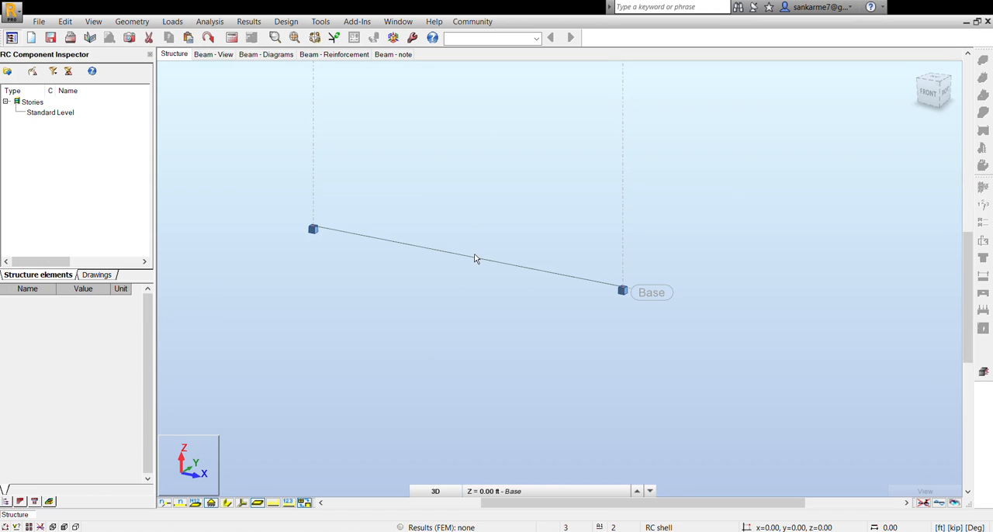
pyautogui.click(475, 257)
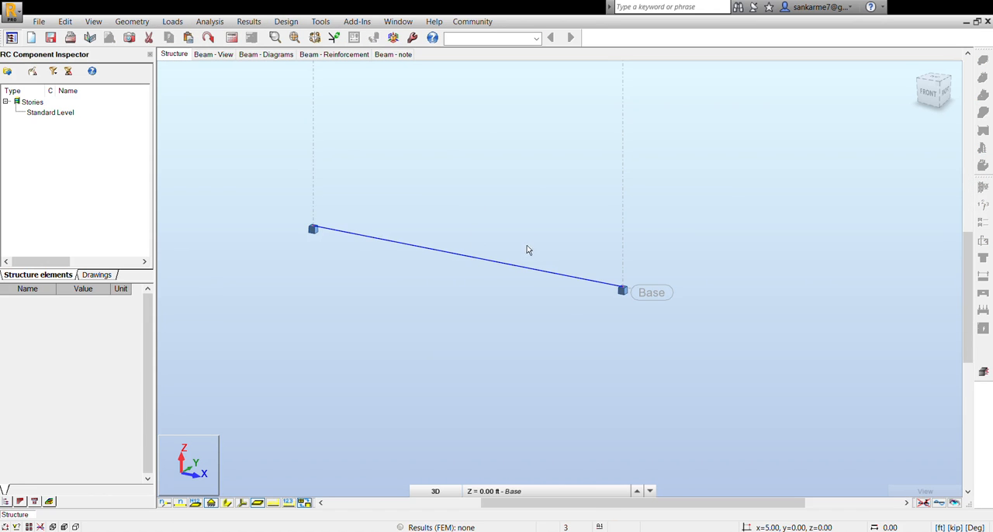
pyautogui.moveTo(505, 262); pyautogui.dragTo(543, 365)
pyautogui.click(475, 251)
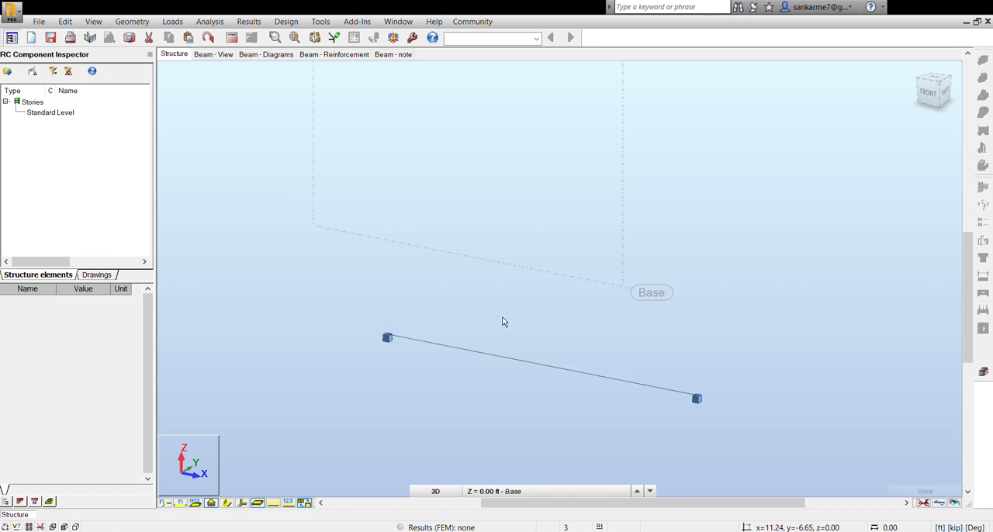
pyautogui.click(508, 361)
pyautogui.click(988, 374)
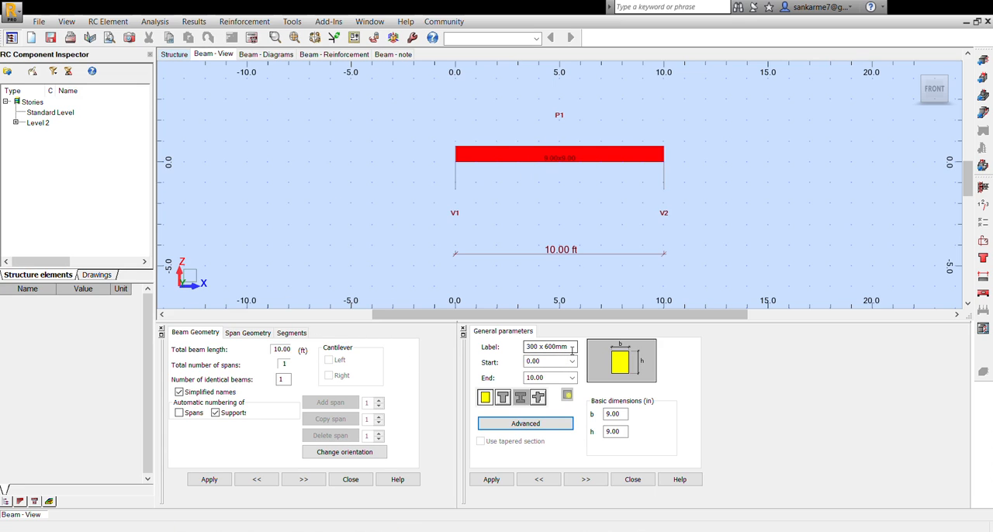
# - Review the beam section's label and basic dimensions, try the T-section shape, and restore the rectangular shape
pyautogui.click(573, 350)
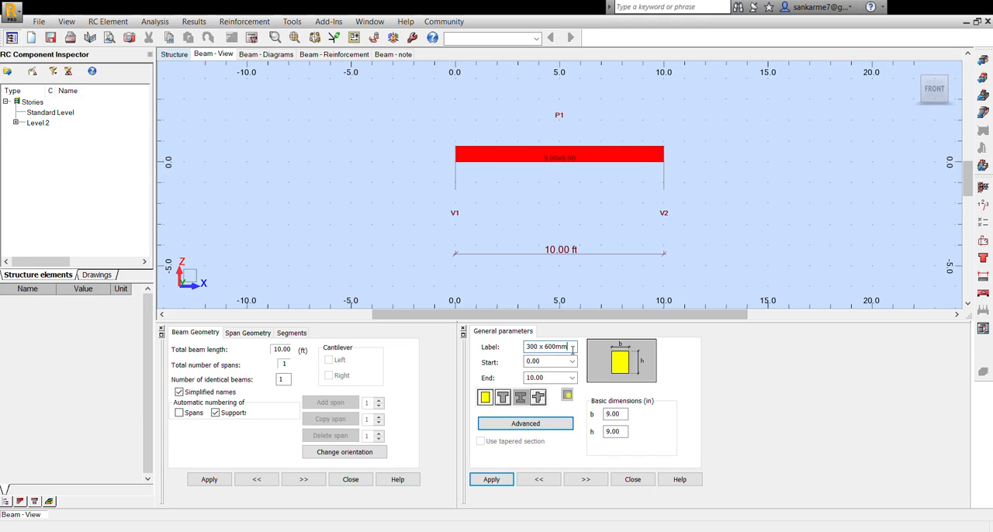
pyautogui.click(625, 415)
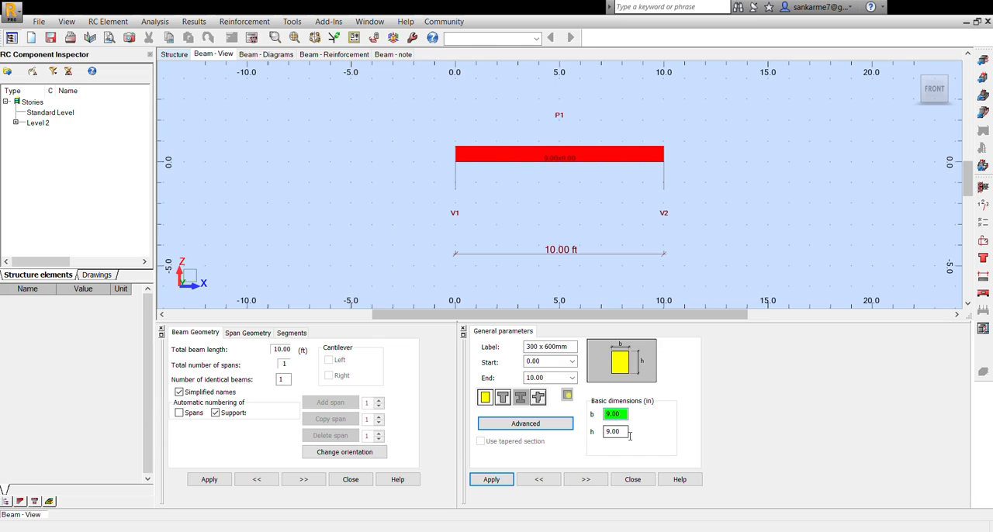
pyautogui.click(623, 432)
pyautogui.click(625, 416)
pyautogui.click(503, 397)
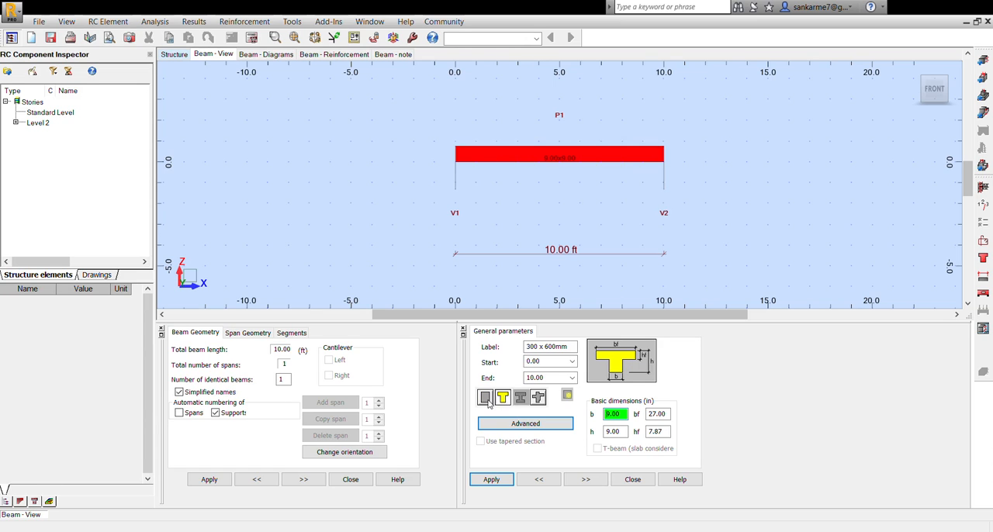
pyautogui.click(487, 399)
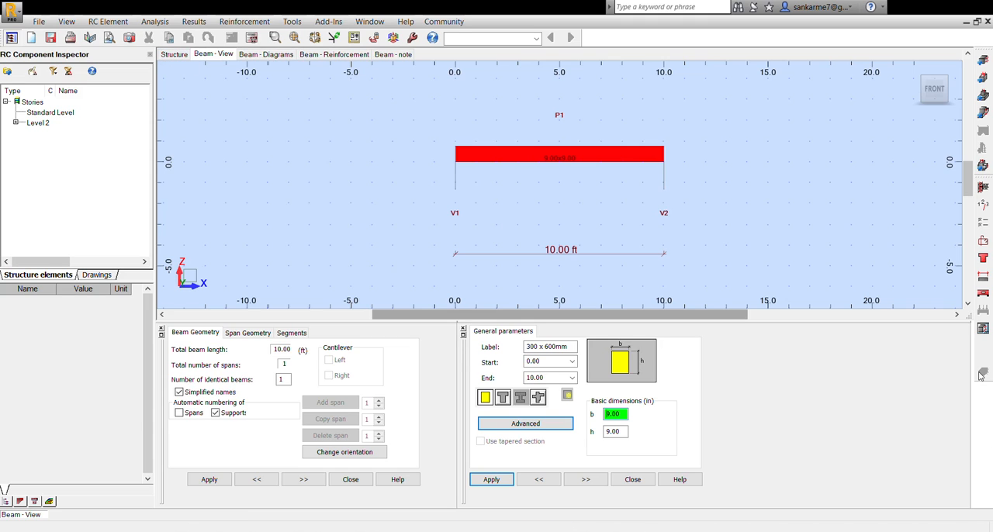
# - Examine the beam's ULS bending moment and shear force diagrams along its length
pyautogui.click(256, 54)
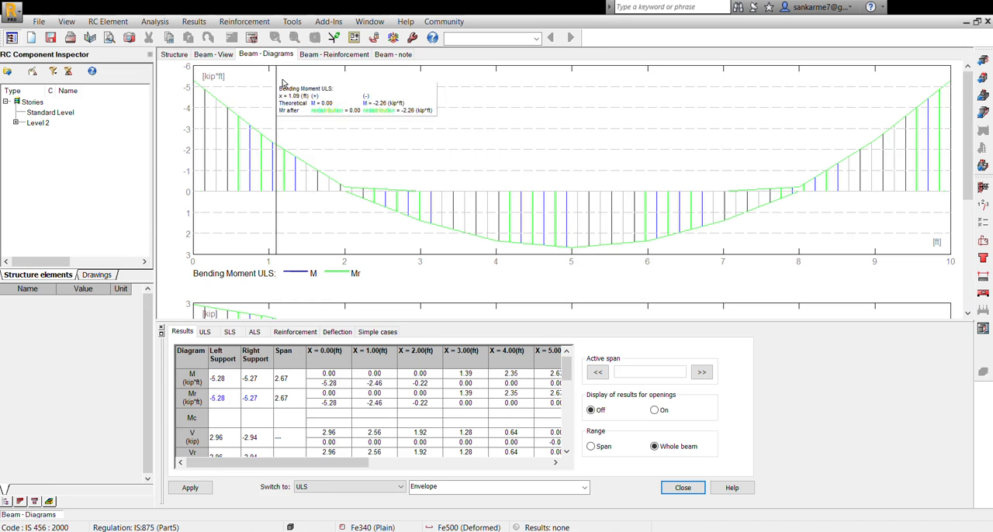
pyautogui.scroll(-5, 489, 190)
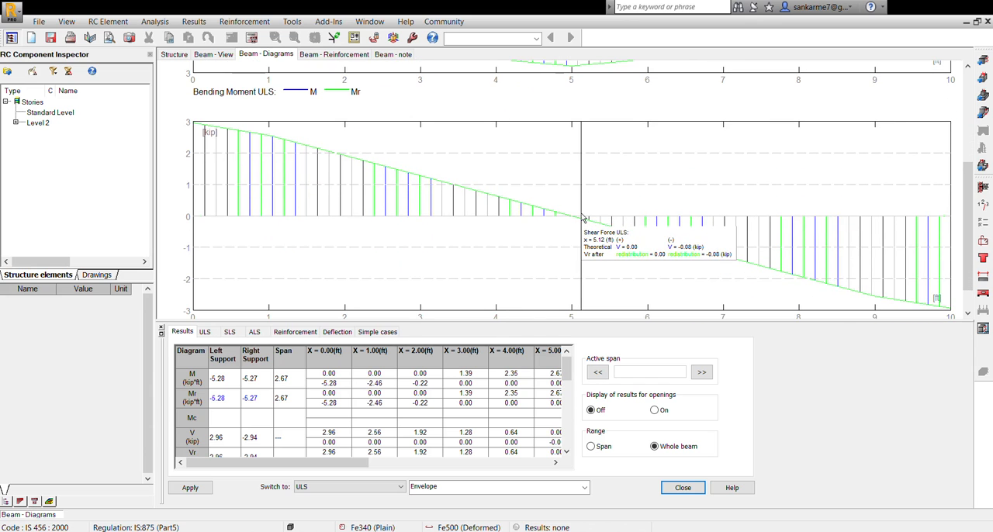
pyautogui.scroll(-1, 578, 217)
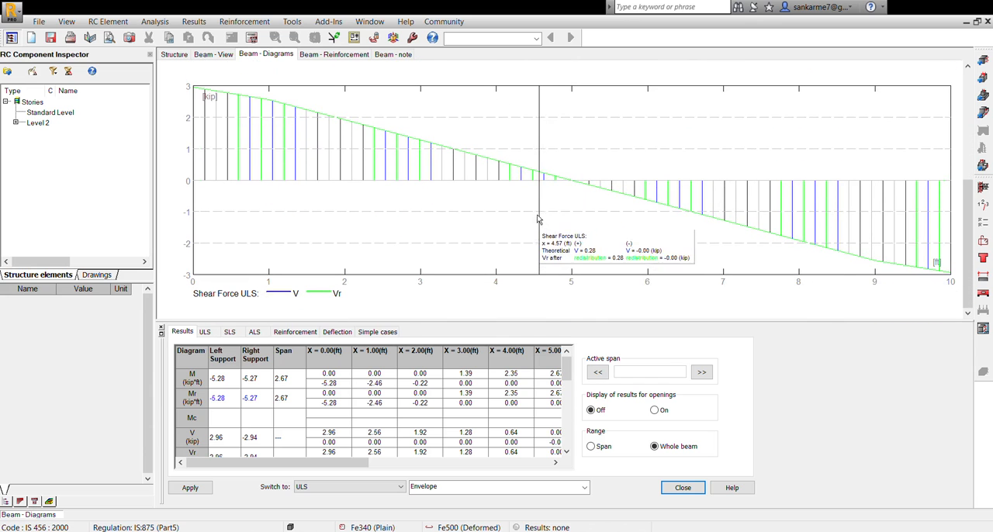
pyautogui.scroll(2, 536, 204)
pyautogui.scroll(3, 532, 204)
pyautogui.scroll(-1, 287, 194)
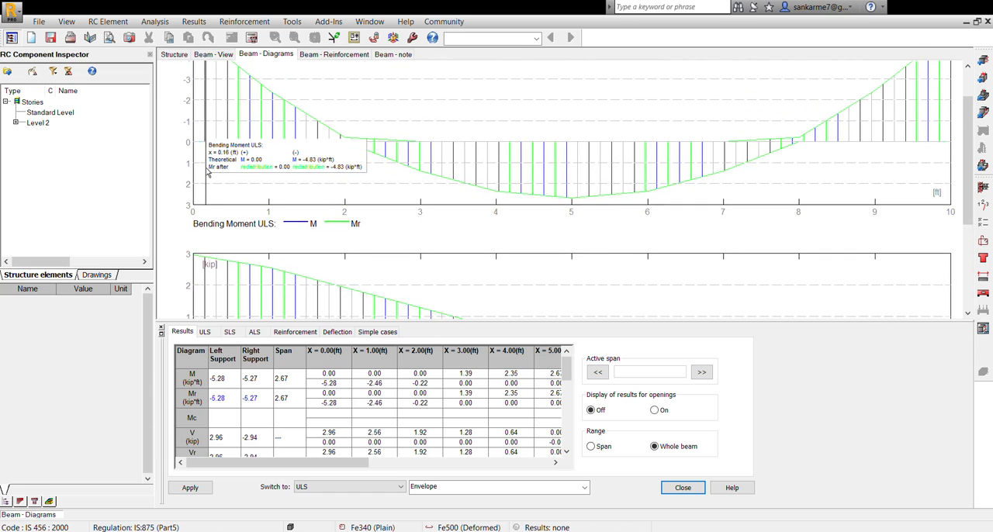
pyautogui.scroll(1, 224, 168)
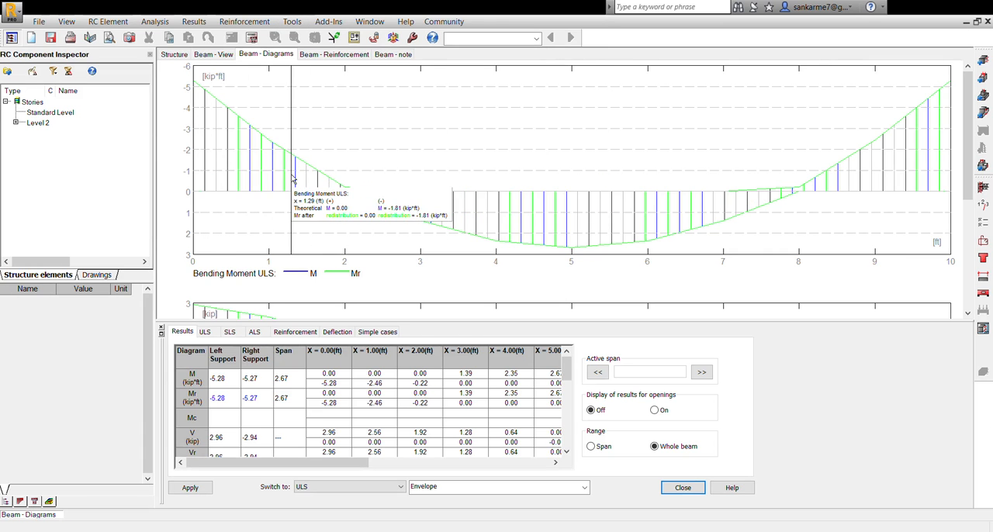
pyautogui.scroll(-5, 293, 180)
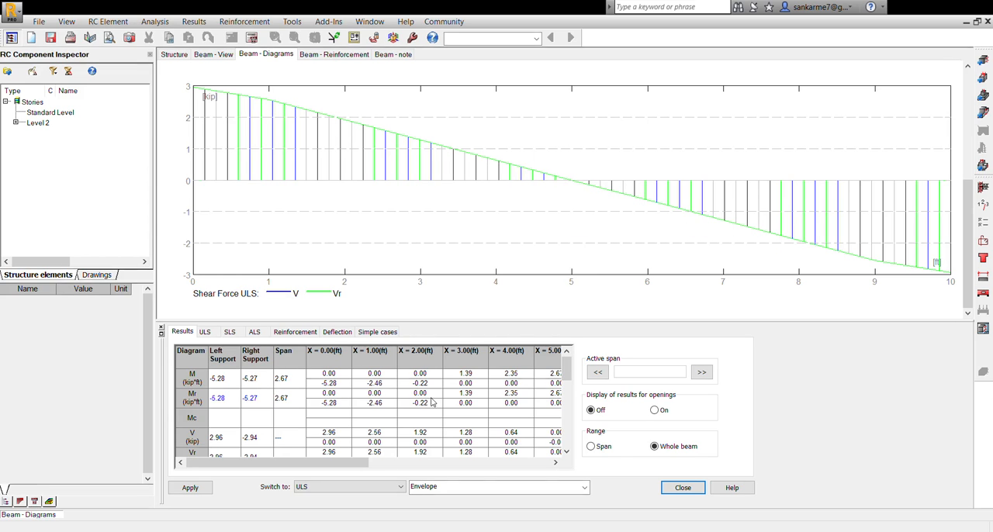
pyautogui.scroll(5, 499, 218)
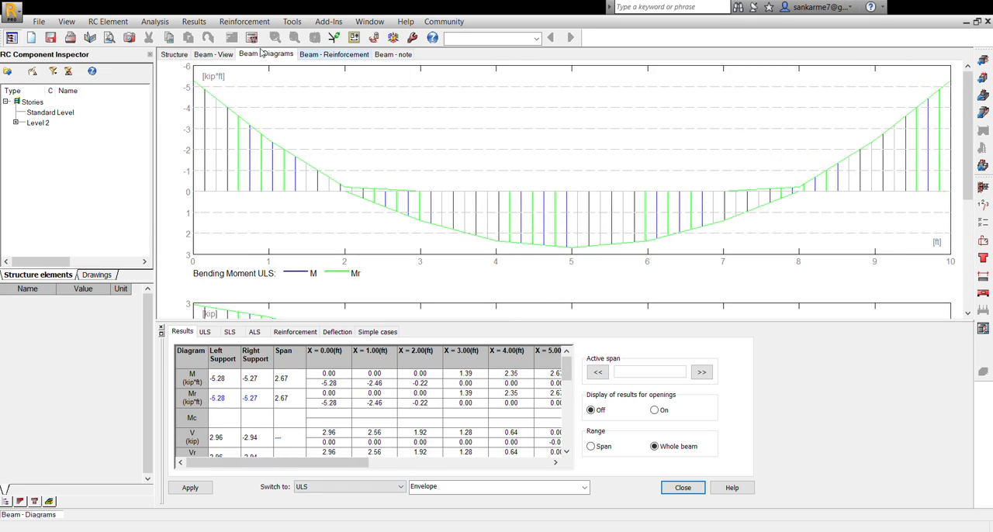
pyautogui.click(211, 54)
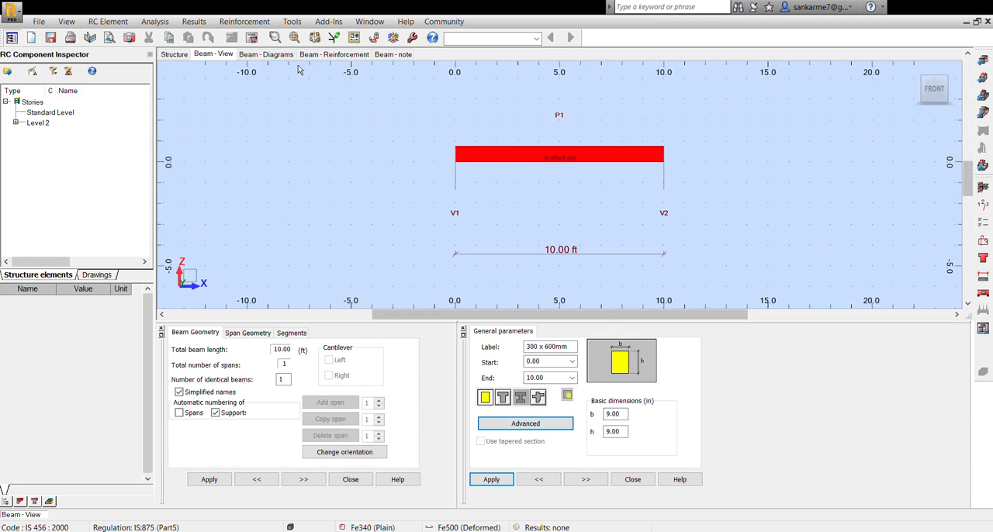
pyautogui.click(268, 56)
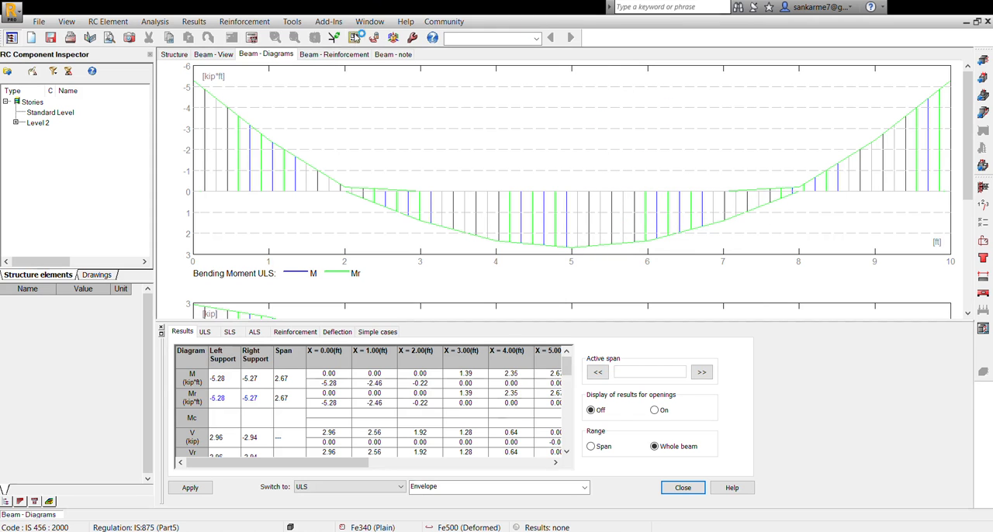
# - Inspect the beam's reinforcement layout in the side and front elevations
pyautogui.click(346, 55)
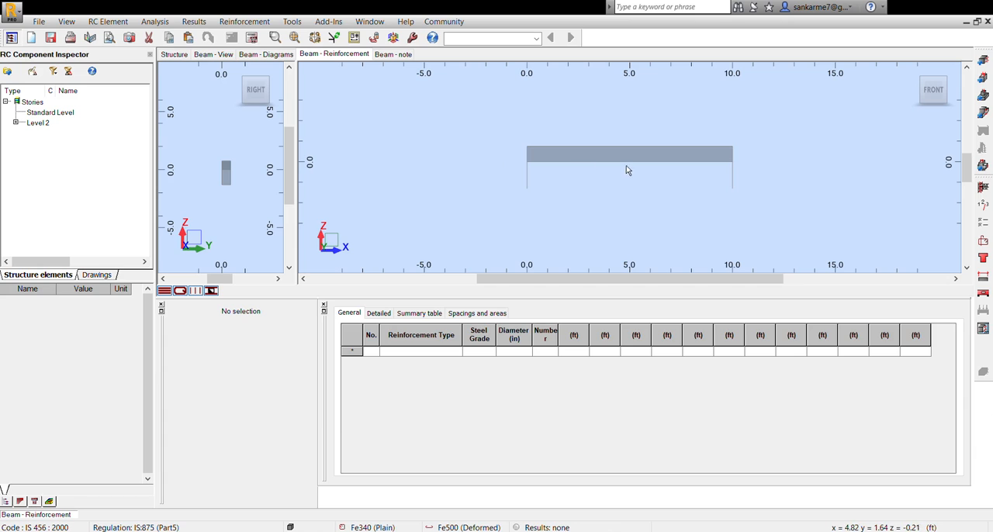
pyautogui.click(195, 291)
pyautogui.moveTo(289, 197); pyautogui.dragTo(288, 244)
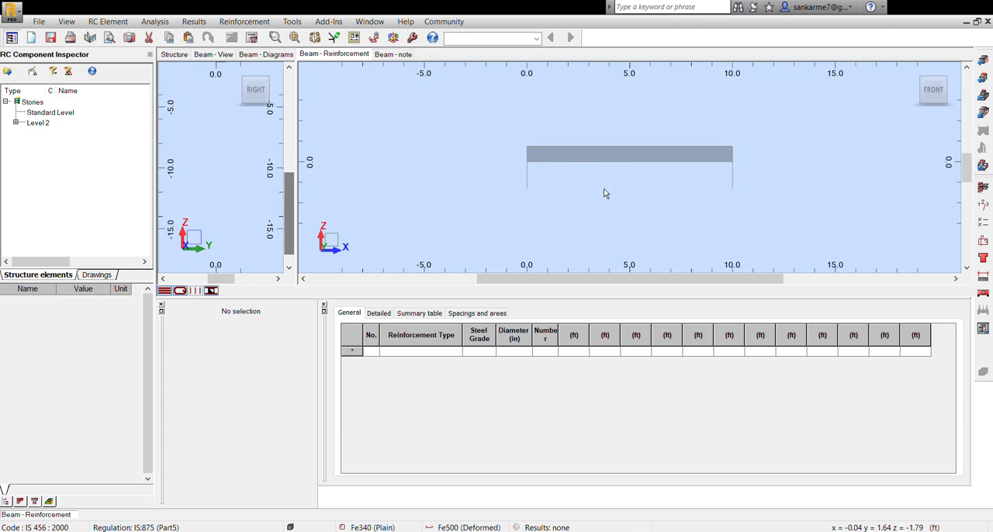
pyautogui.scroll(2, 647, 162)
pyautogui.scroll(-3, 635, 147)
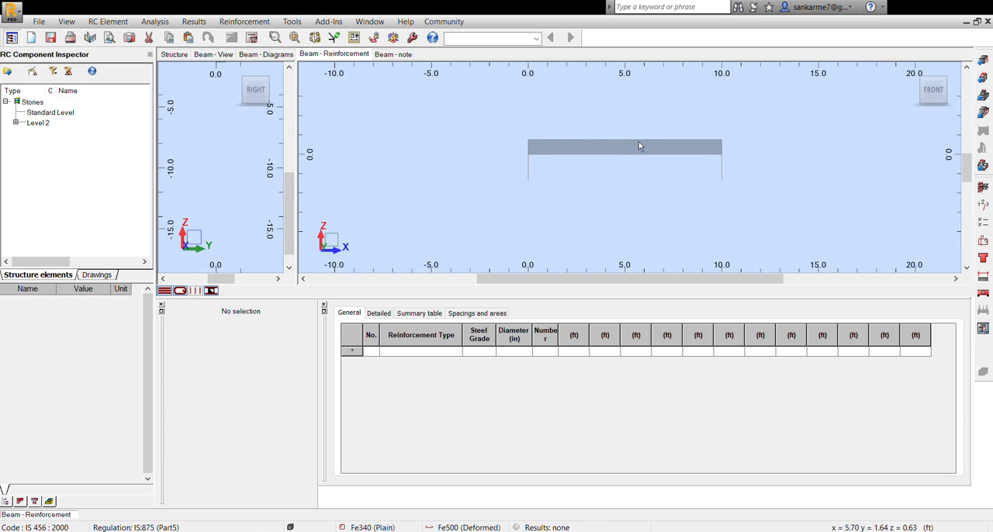
pyautogui.scroll(3, 639, 145)
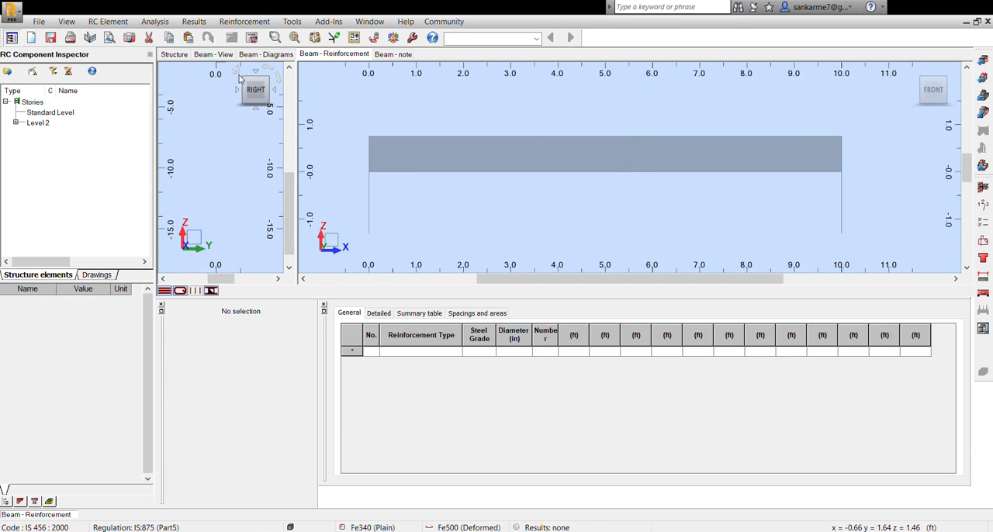
# - Read through the beam's calculation note down to the material survey and highlight the formwork line
pyautogui.click(386, 55)
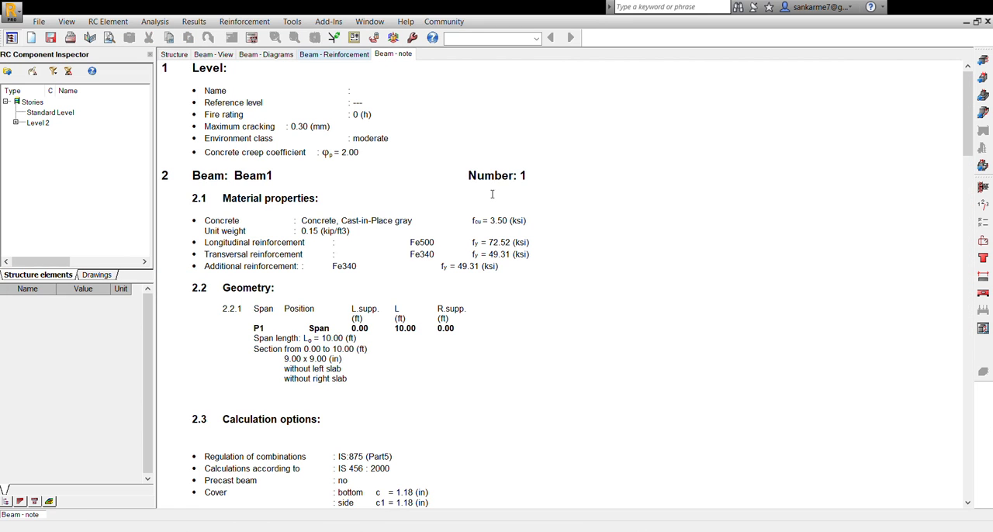
pyautogui.scroll(-1, 351, 260)
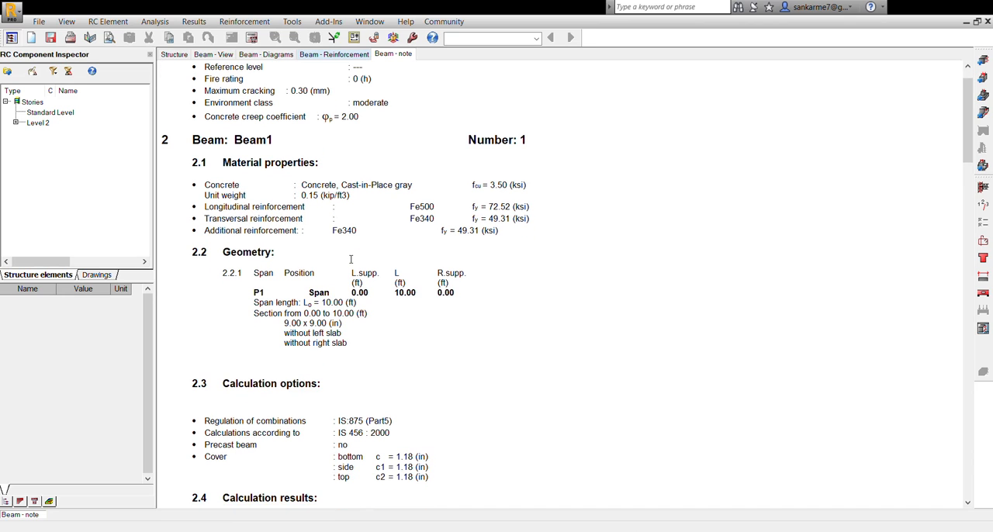
pyautogui.scroll(-5, 351, 260)
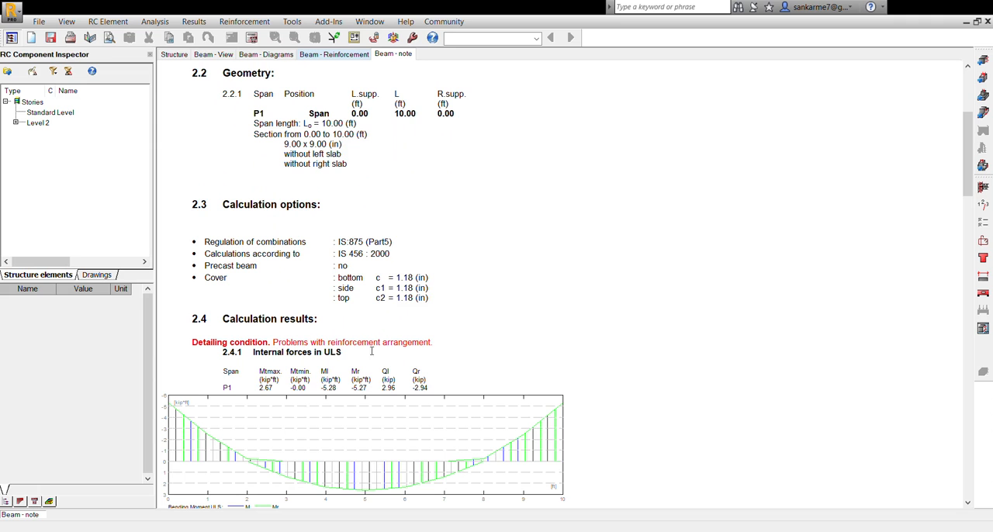
pyautogui.scroll(-20, 345, 353)
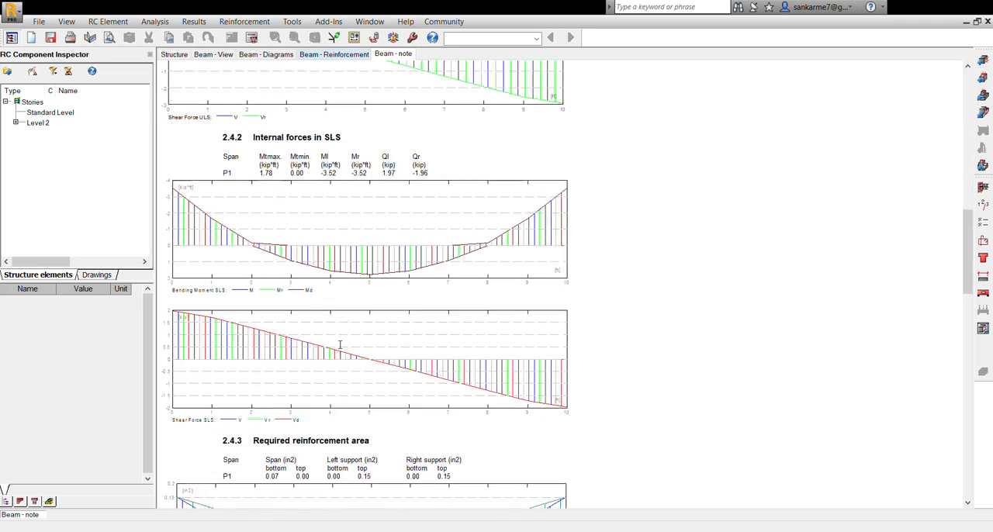
pyautogui.scroll(-11, 365, 289)
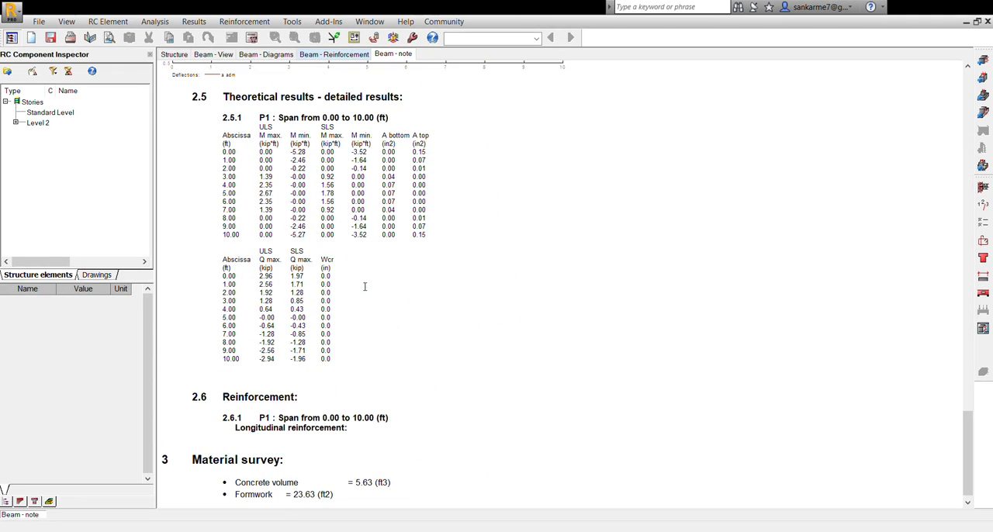
pyautogui.scroll(-1, 356, 285)
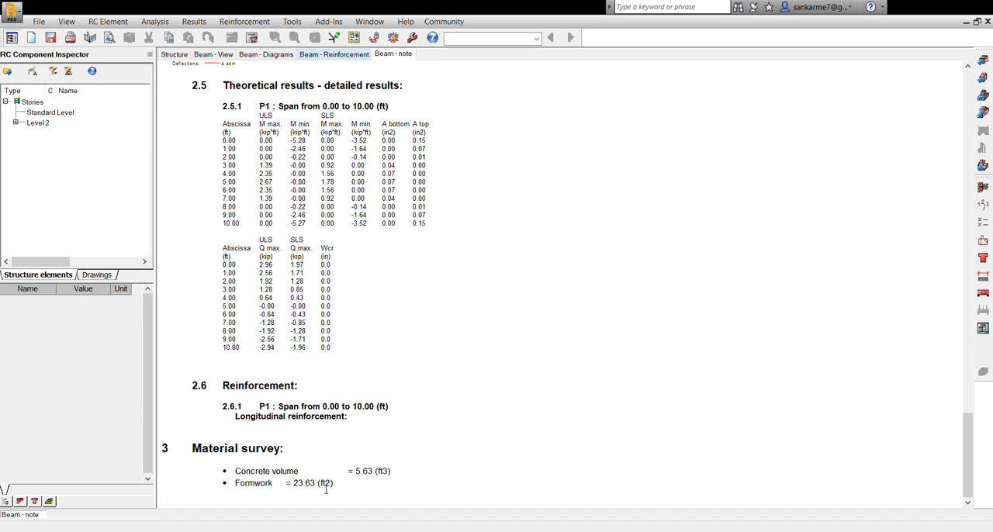
pyautogui.moveTo(332, 491); pyautogui.dragTo(269, 490)
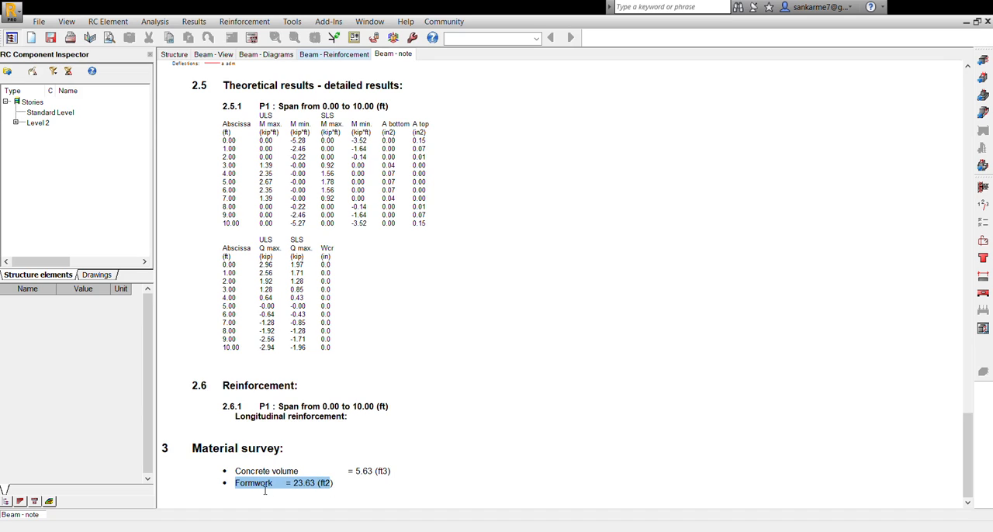
pyautogui.moveTo(332, 488); pyautogui.dragTo(236, 491)
pyautogui.scroll(3, 295, 472)
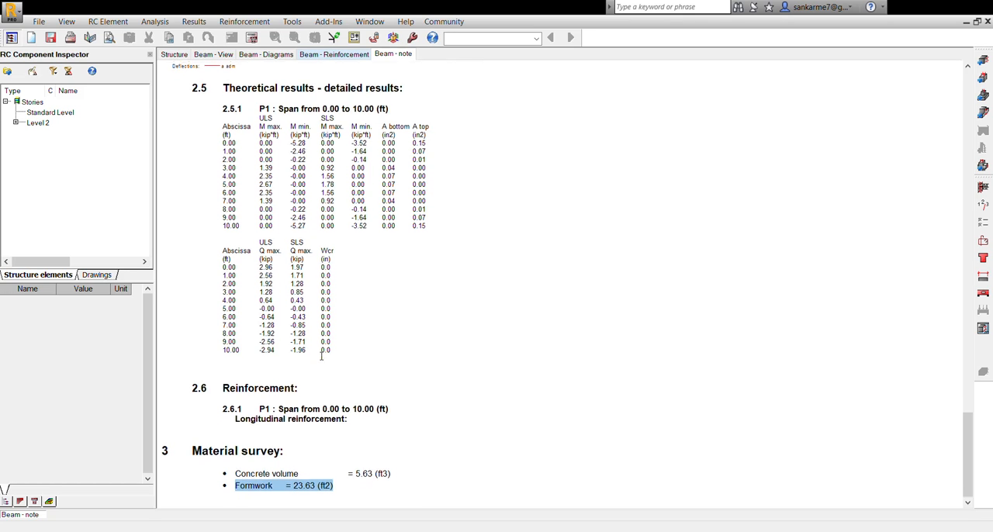
pyautogui.scroll(20, 329, 312)
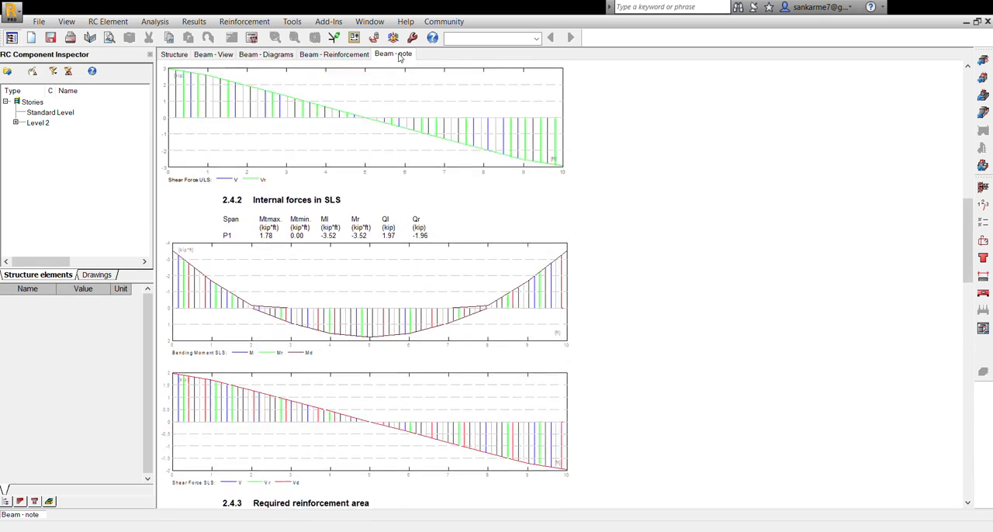
# - Skim the calculation note's level, material and geometry sections and recheck the ULS bending moment diagram
pyautogui.scroll(7, 354, 199)
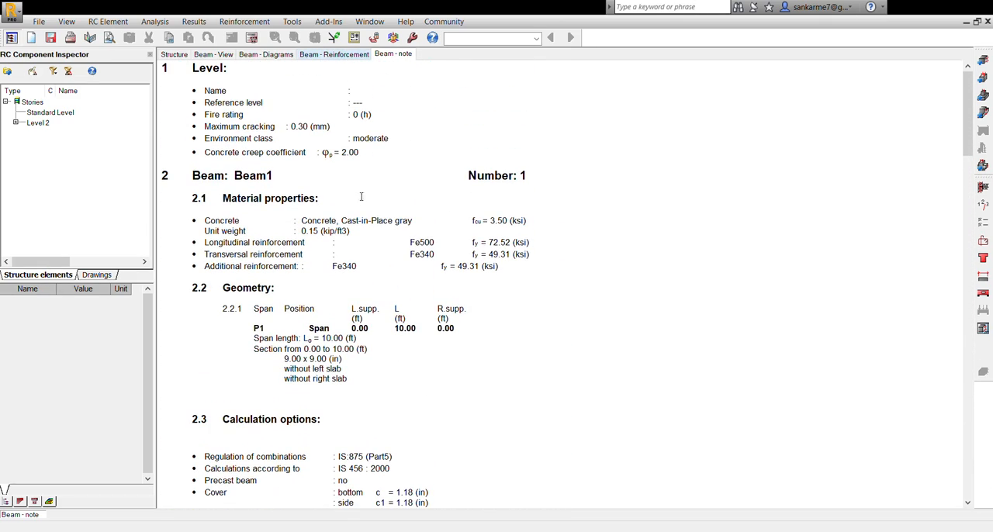
pyautogui.scroll(-3, 372, 220)
pyautogui.scroll(3, 355, 277)
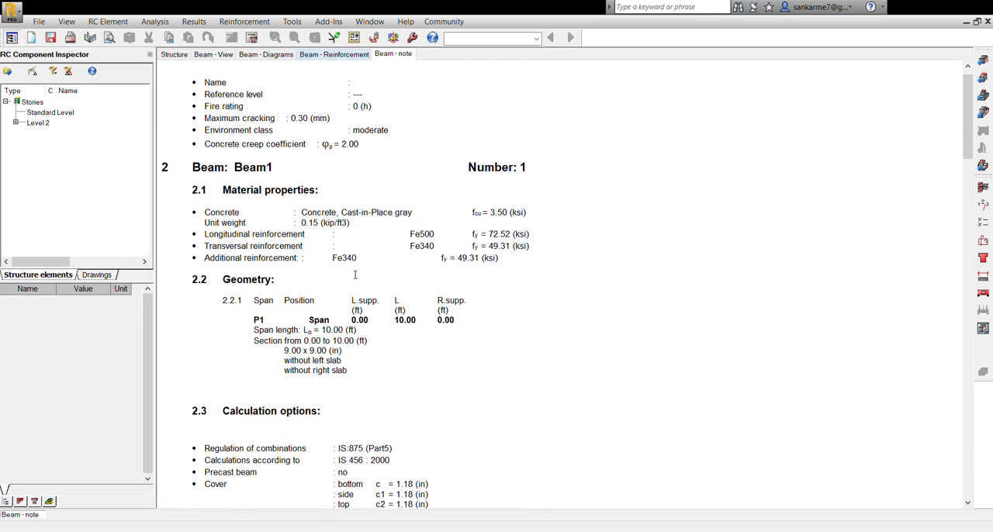
pyautogui.click(281, 56)
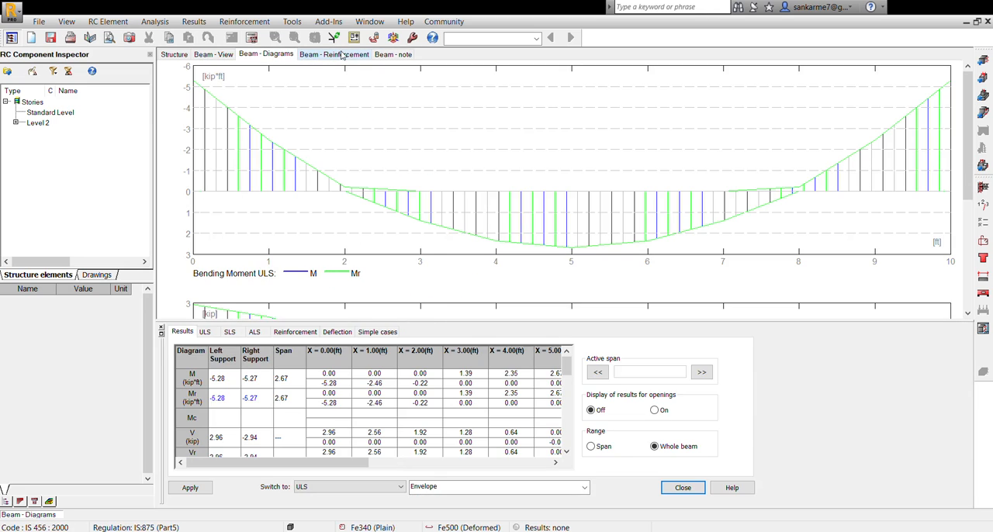
# - Look through the beam's detailed and summary reinforcement tables and preview its working drawing
pyautogui.click(347, 55)
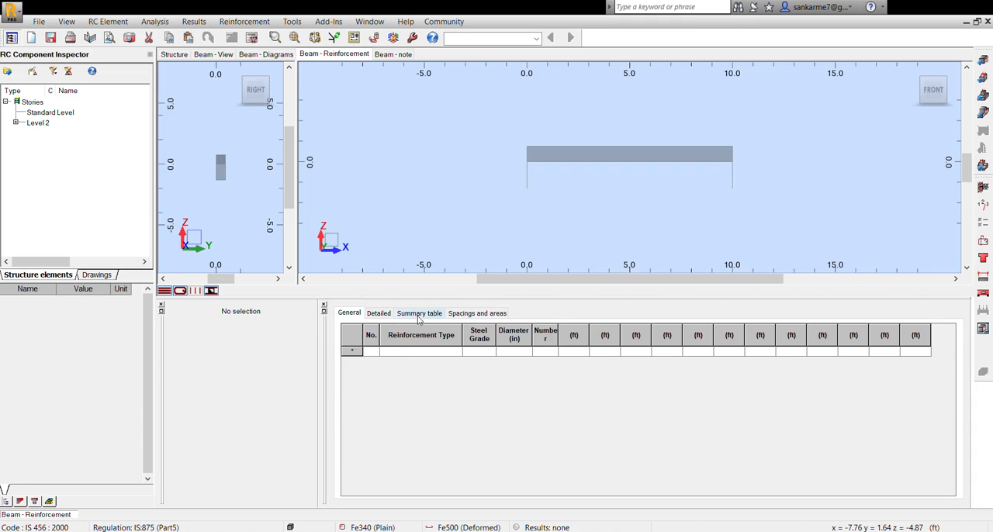
pyautogui.click(379, 313)
pyautogui.click(398, 314)
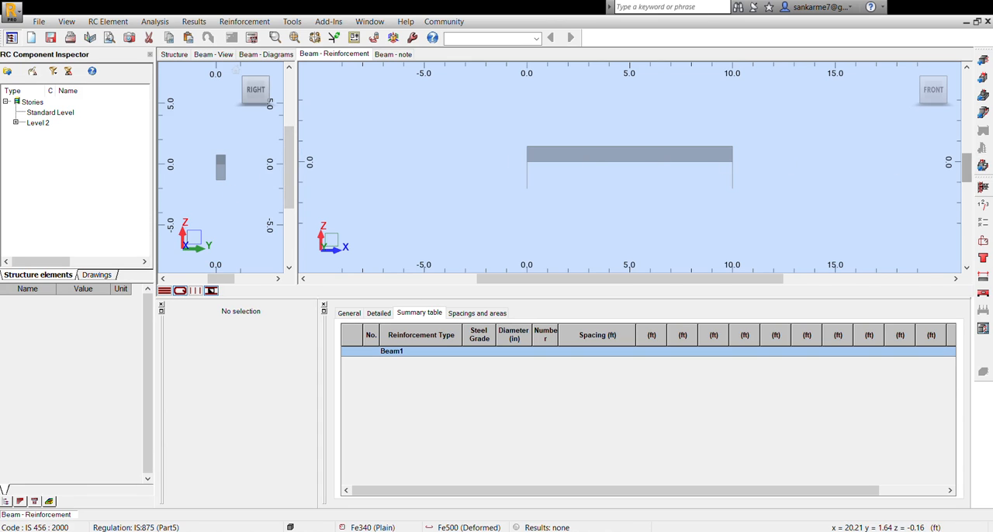
pyautogui.click(983, 332)
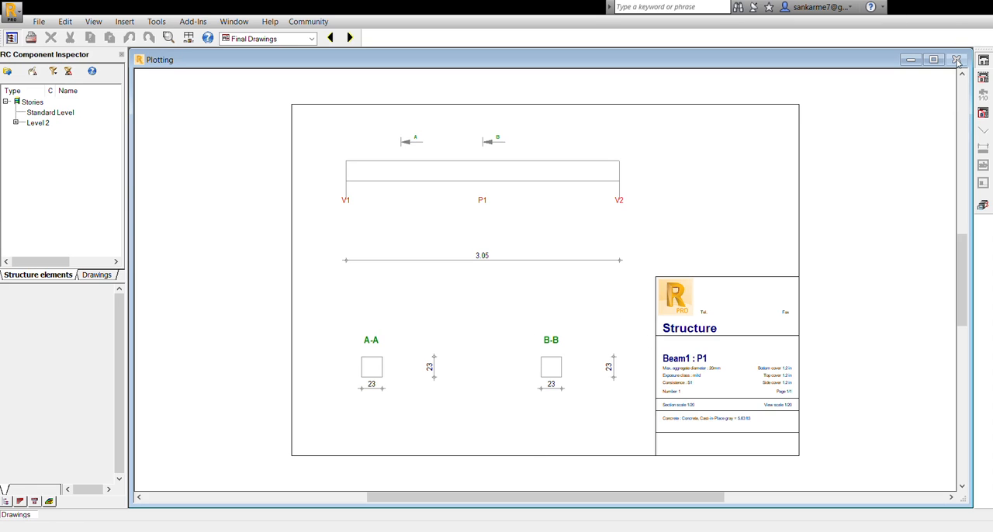
pyautogui.click(984, 212)
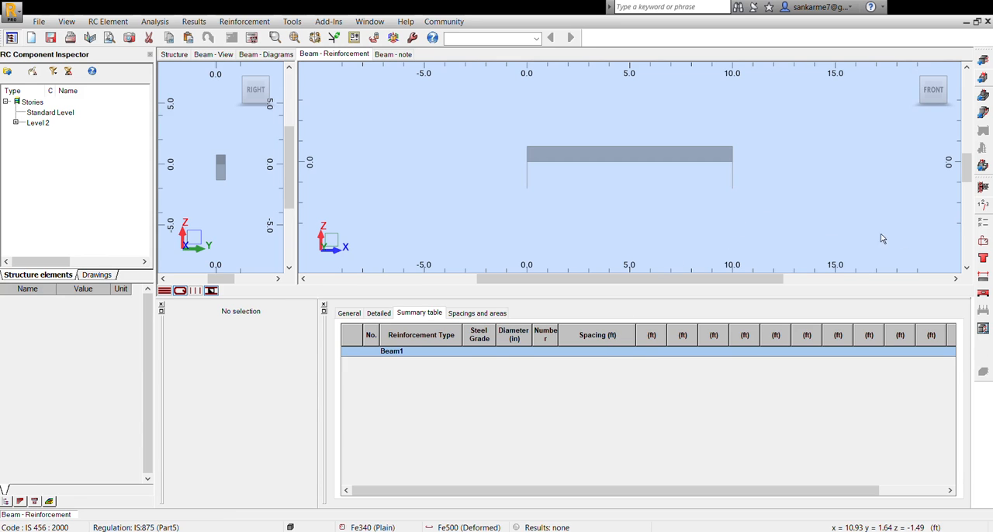
# - Set the reinforcement parameters and generate typical reinforcement for Beam1: diameter 16 Fe500 bottom and top bars with diameter 10 Fe340 stirrups
pyautogui.click(983, 243)
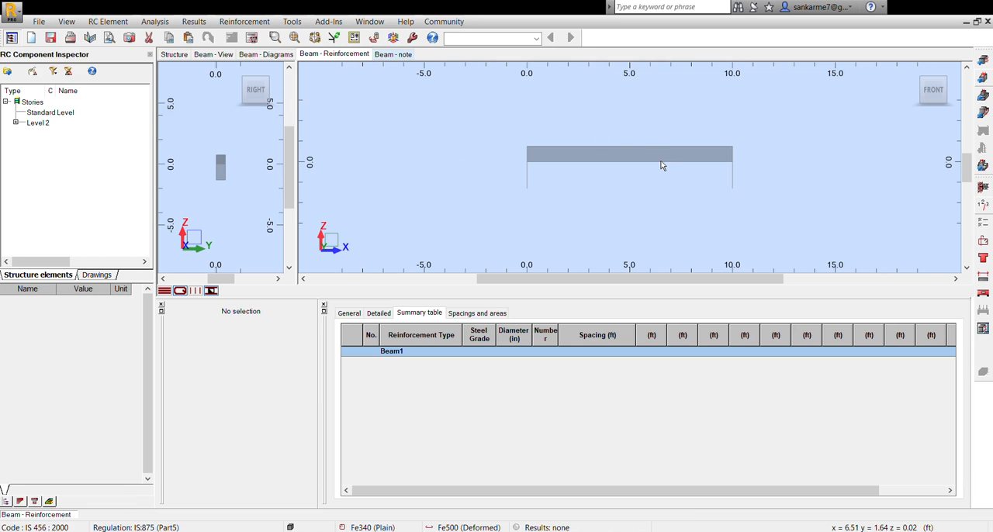
pyautogui.click(982, 191)
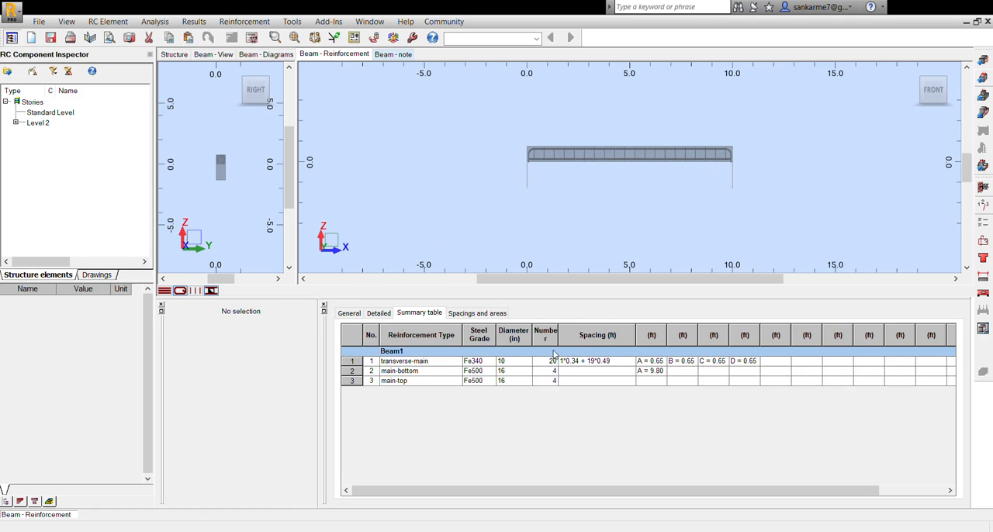
# - Inspect the generated main bars and stirrups along the beam in the front elevation, from the whole span down to close-ups
pyautogui.scroll(3, 649, 147)
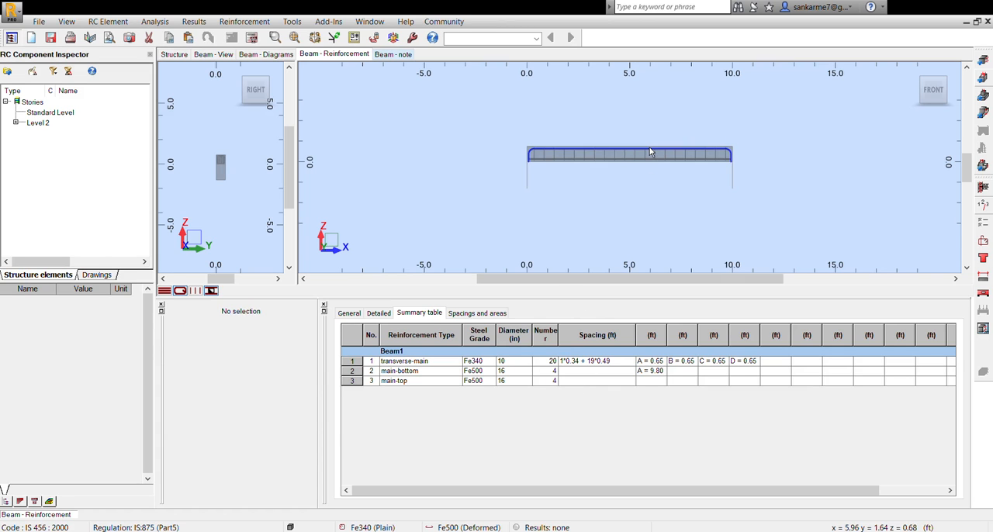
pyautogui.scroll(-2, 641, 152)
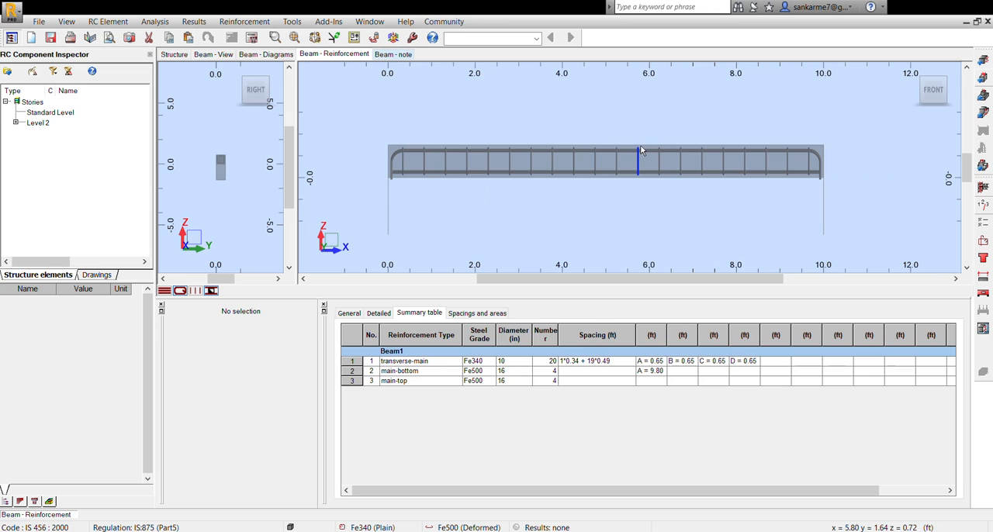
pyautogui.scroll(3, 412, 159)
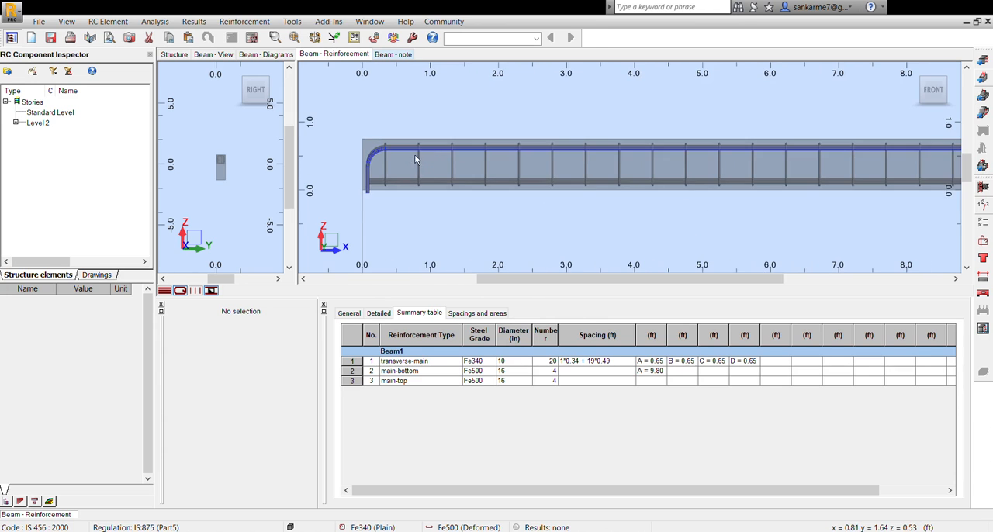
pyautogui.scroll(-3, 388, 163)
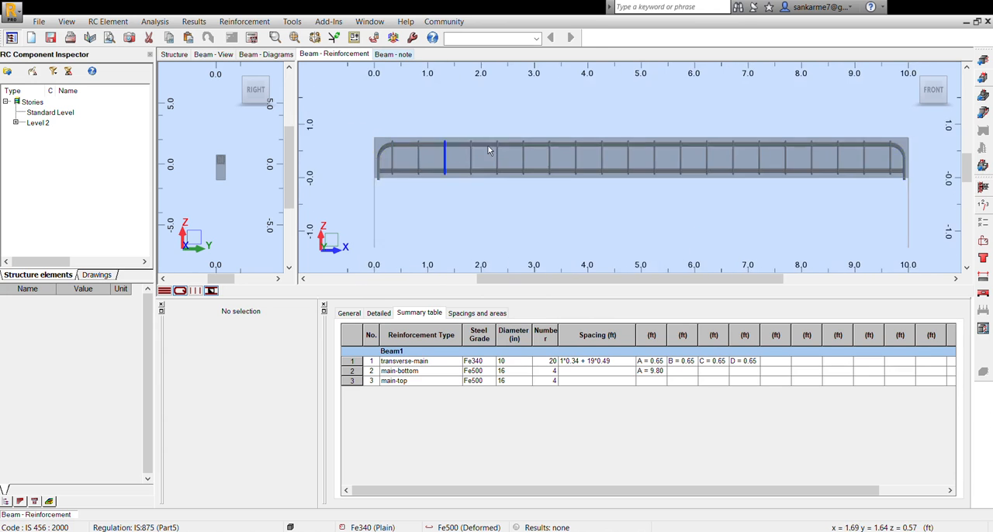
pyautogui.scroll(4, 659, 148)
pyautogui.scroll(3, 684, 153)
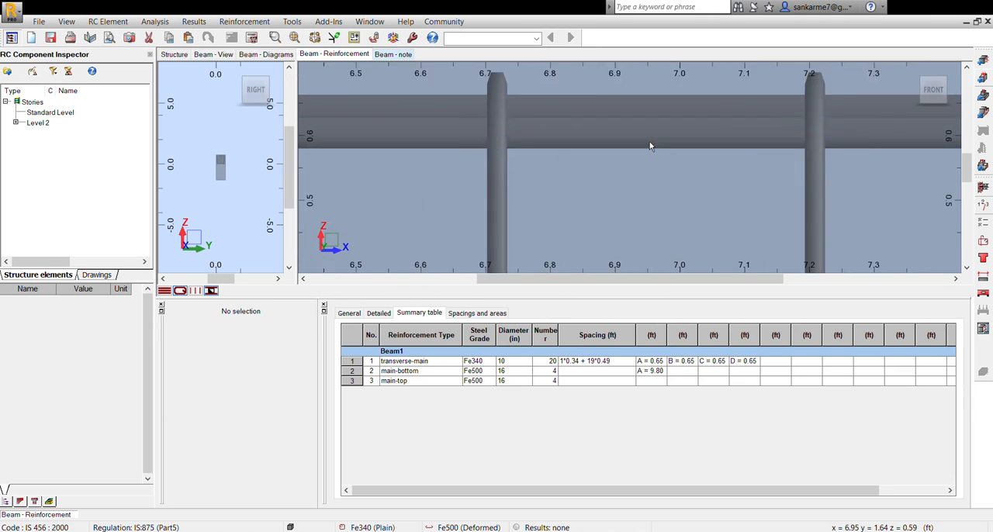
pyautogui.scroll(-5, 656, 155)
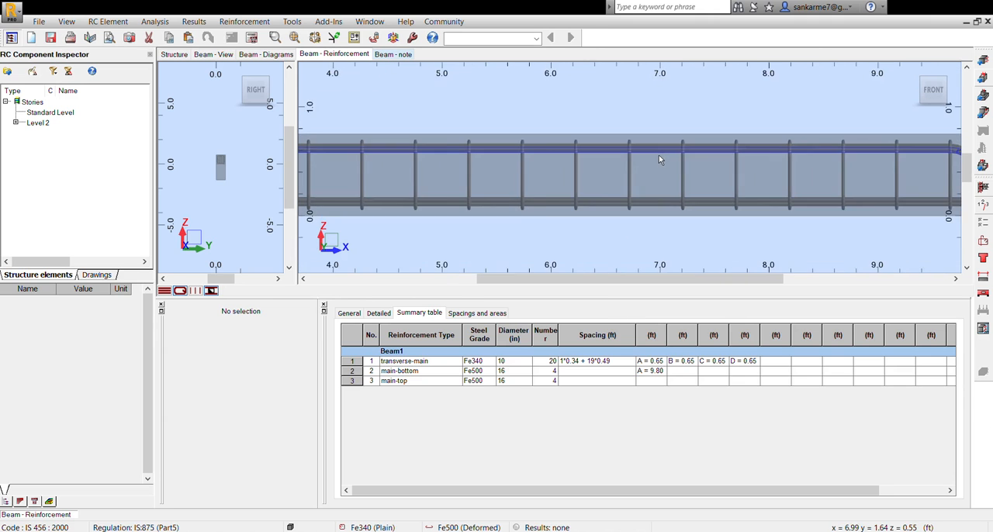
pyautogui.scroll(-2, 555, 205)
pyautogui.scroll(2, 568, 206)
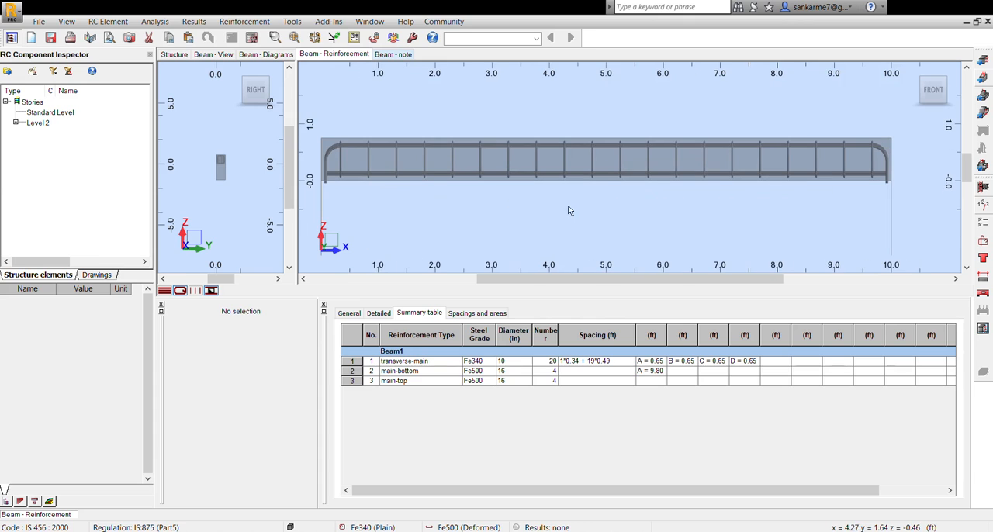
# - Generate the reinforced beam's working drawing, examine its elevation, sections A-A and B-B and bar schedule, and return to the reinforcement view
pyautogui.click(984, 330)
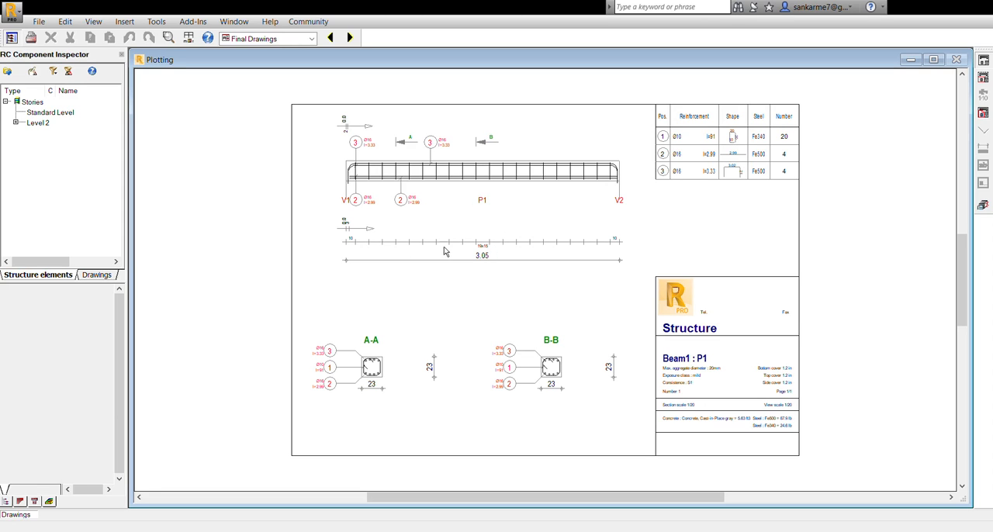
pyautogui.scroll(-2, 466, 295)
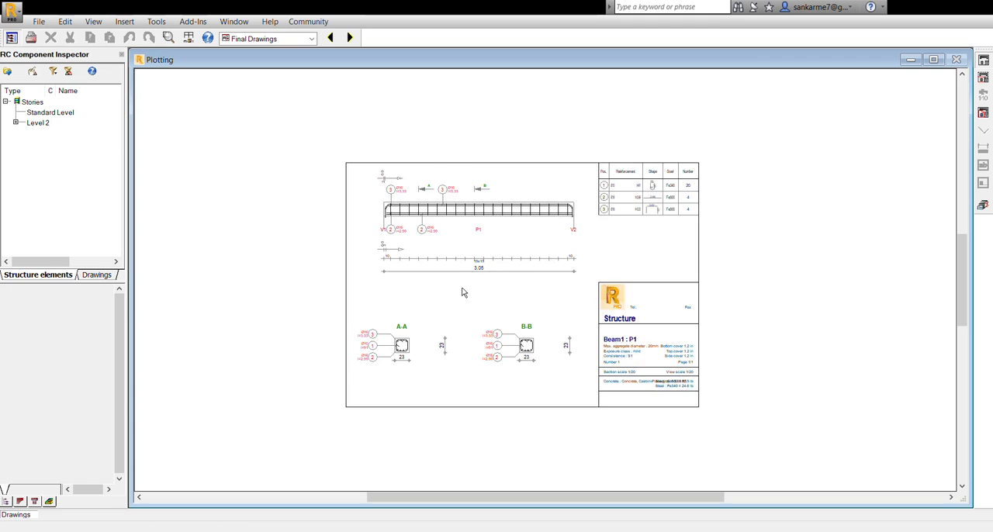
pyautogui.scroll(4, 463, 291)
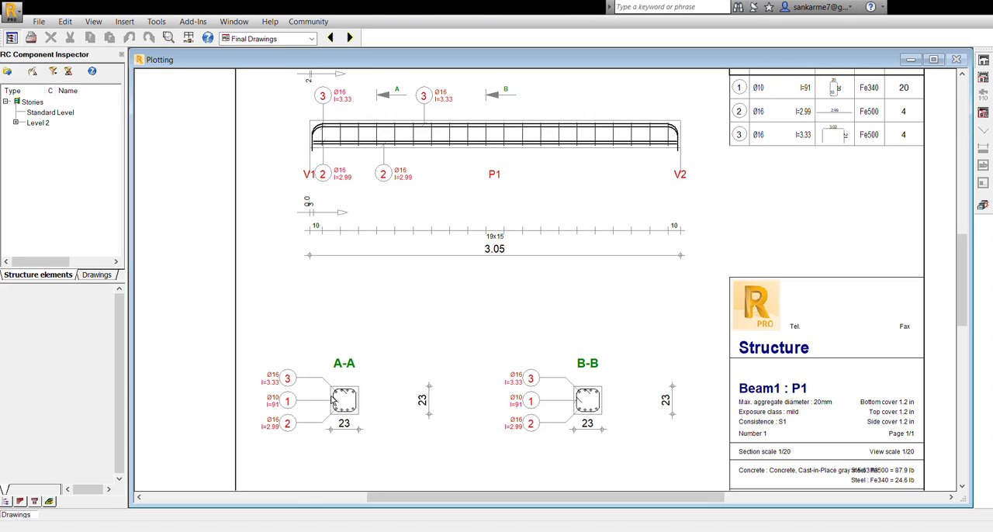
pyautogui.scroll(1, 426, 313)
pyautogui.scroll(-2, 429, 311)
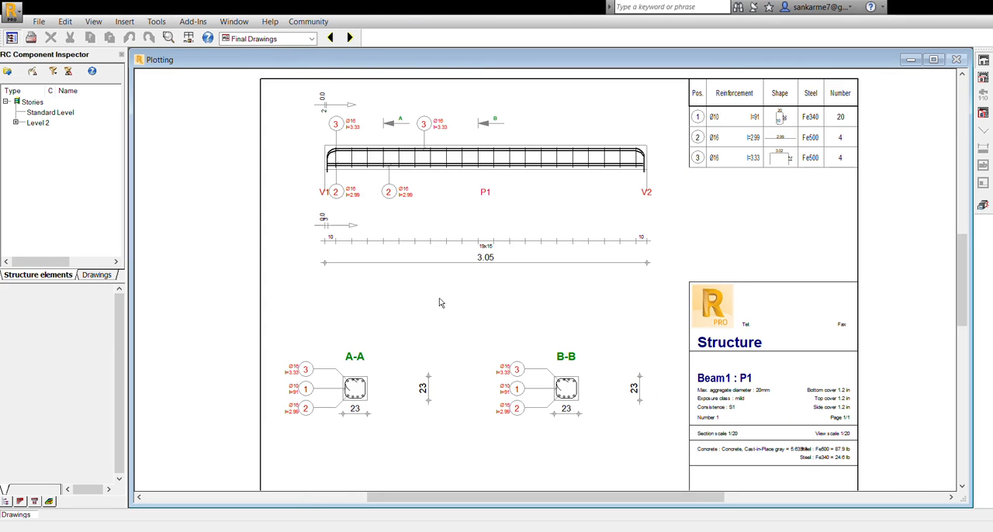
pyautogui.click(934, 59)
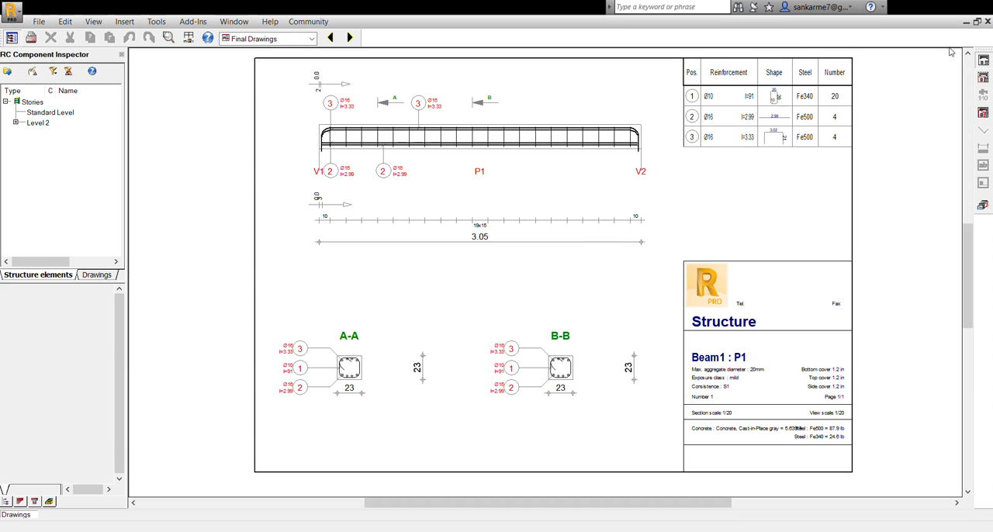
pyautogui.click(978, 22)
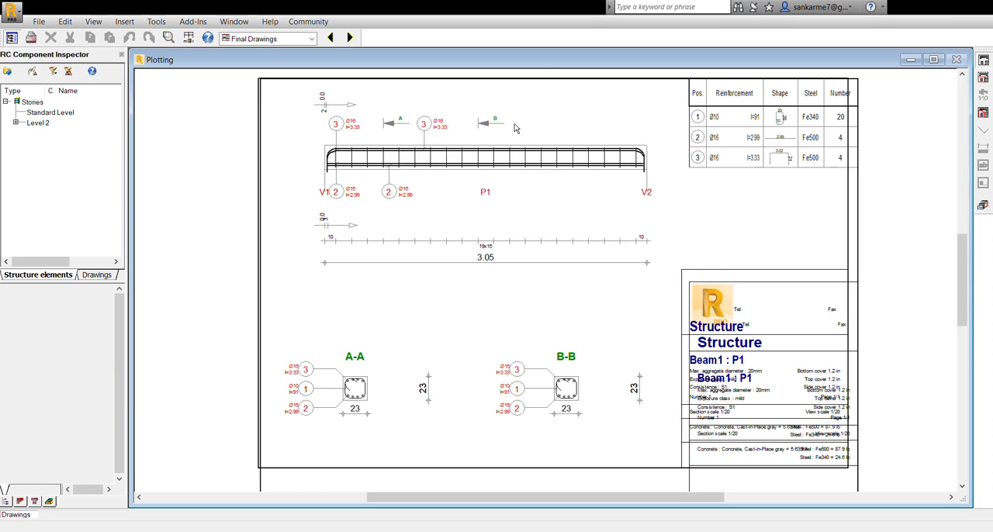
pyautogui.click(983, 204)
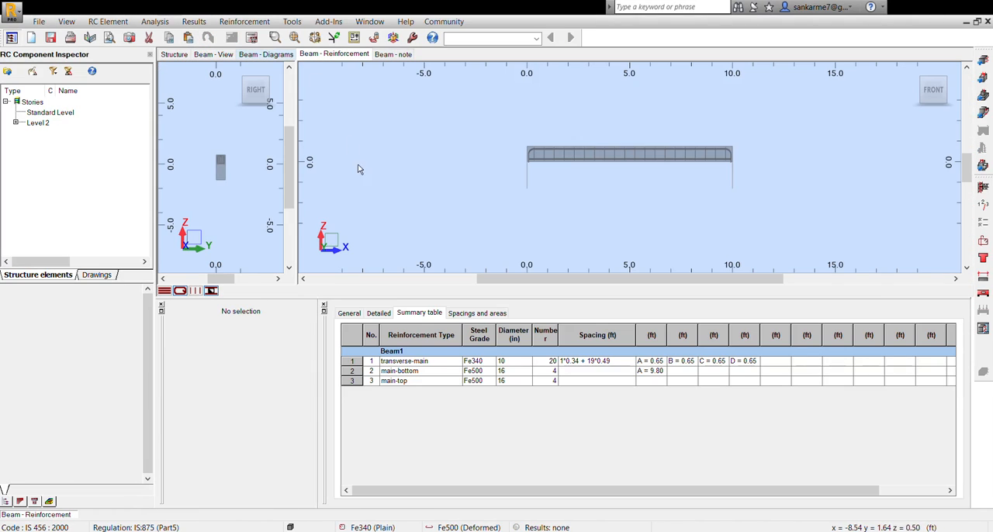
# - Examine the beam's ULS bending moment and shear force diagrams with their capacity curves
pyautogui.click(211, 56)
pyautogui.click(287, 56)
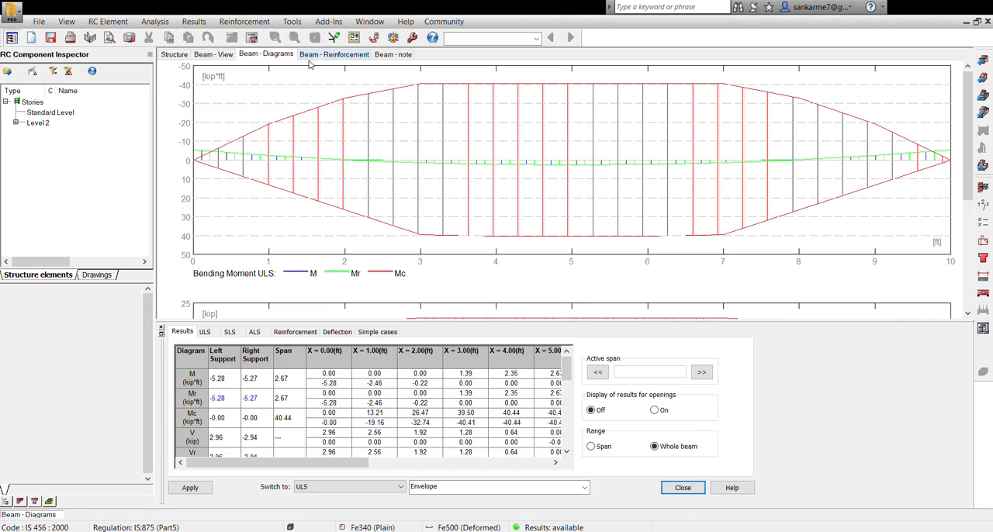
pyautogui.scroll(-5, 337, 124)
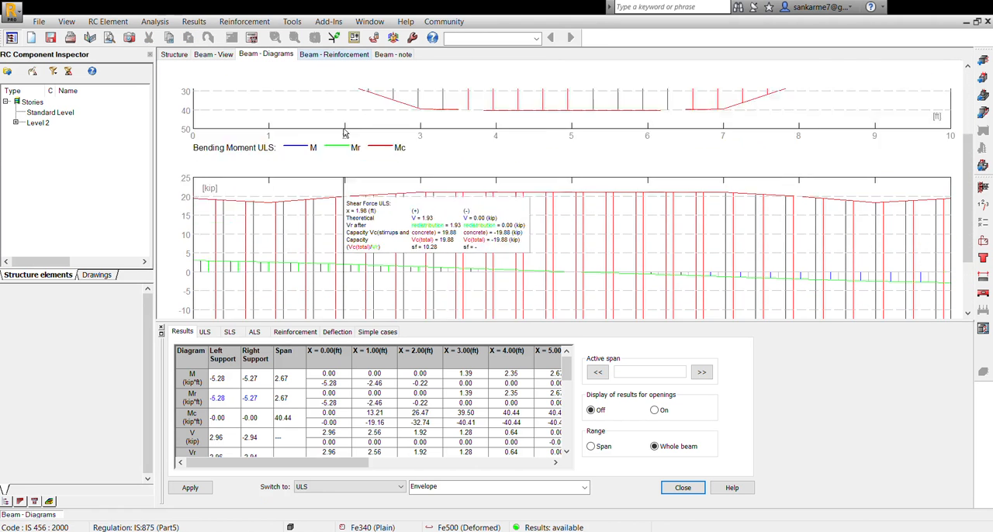
pyautogui.scroll(5, 346, 133)
# - Read the updated calculation note down to the calculation results and highlight the detailing condition messages
pyautogui.click(320, 56)
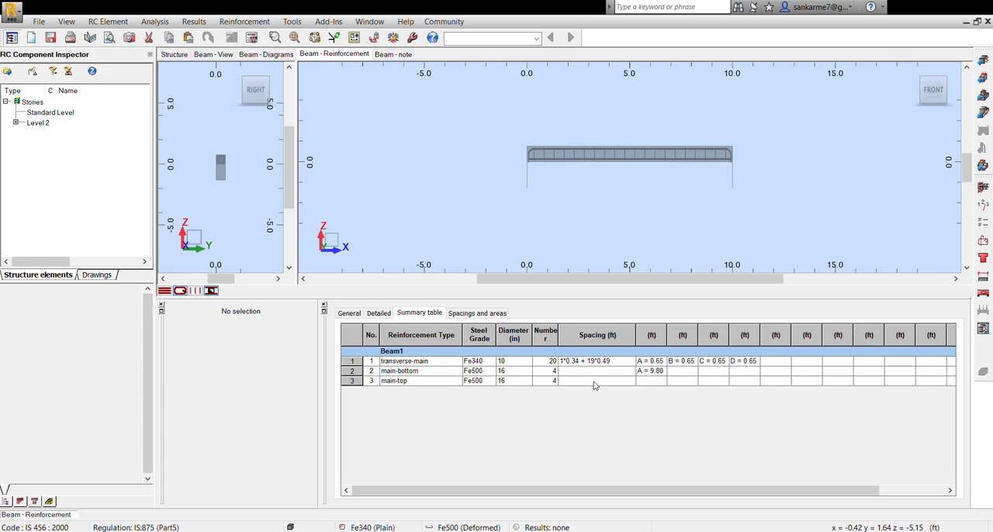
pyautogui.click(396, 56)
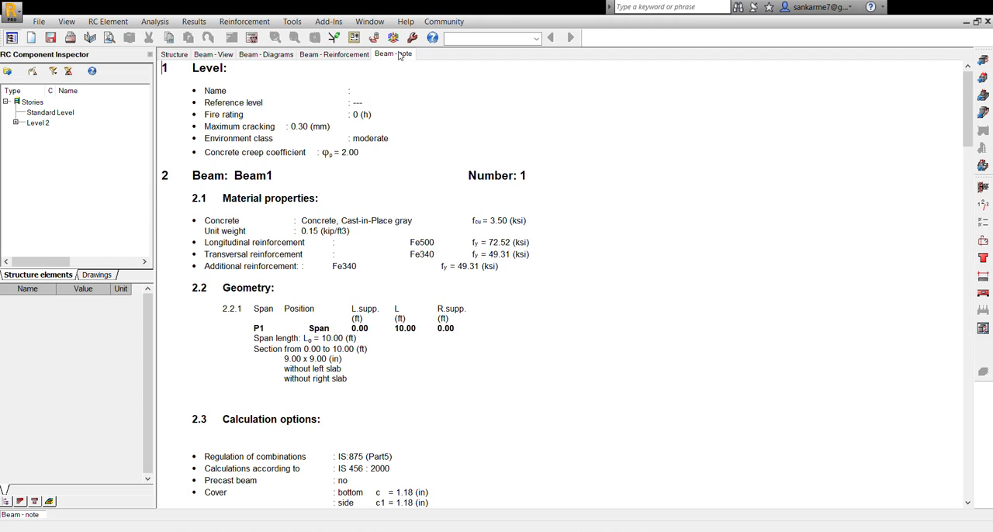
pyautogui.scroll(-3, 428, 211)
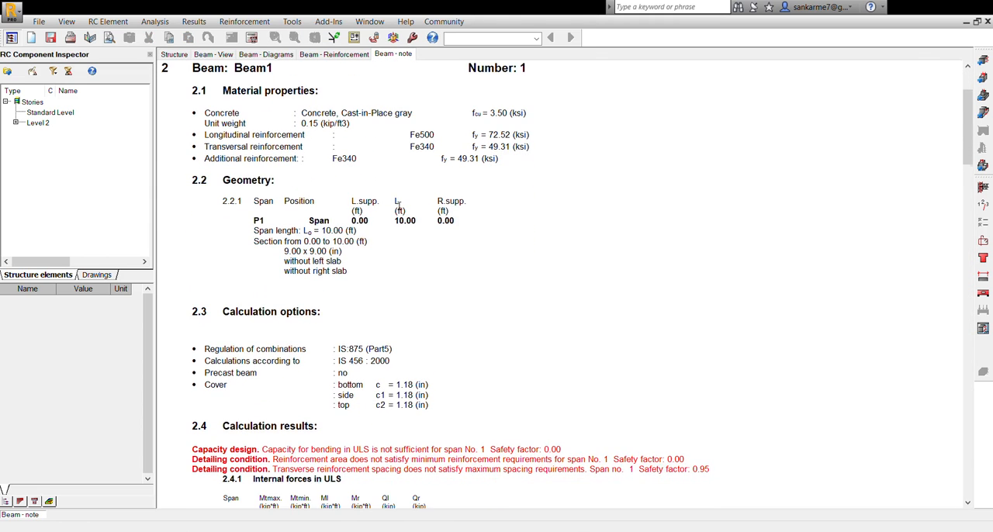
pyautogui.scroll(-5, 429, 211)
pyautogui.moveTo(262, 303); pyautogui.dragTo(577, 310)
pyautogui.moveTo(230, 310); pyautogui.dragTo(710, 320)
pyautogui.scroll(-10, 422, 243)
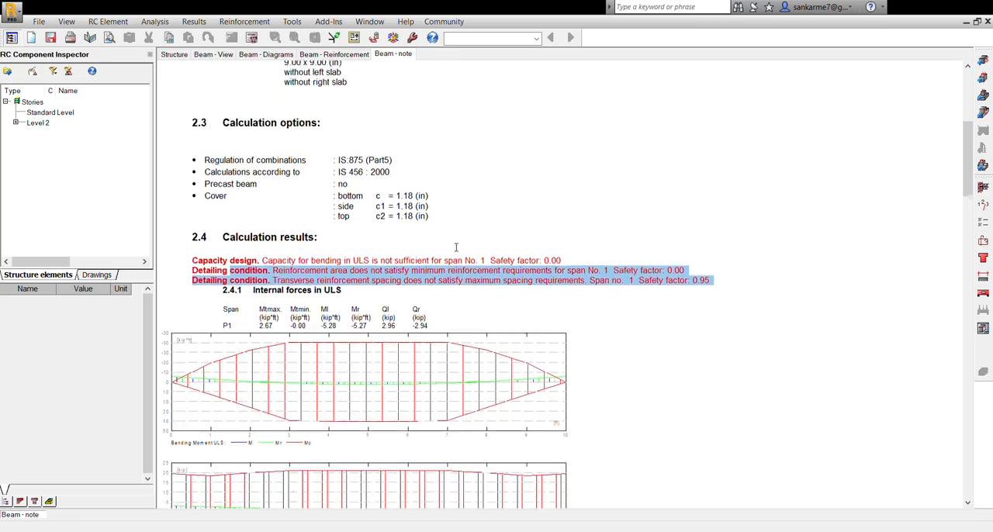
# - Read the note's required reinforcement area, deflection and cracking, reinforcement and material survey sections
pyautogui.scroll(-20, 422, 243)
pyautogui.scroll(18, 353, 239)
pyautogui.scroll(-17, 350, 232)
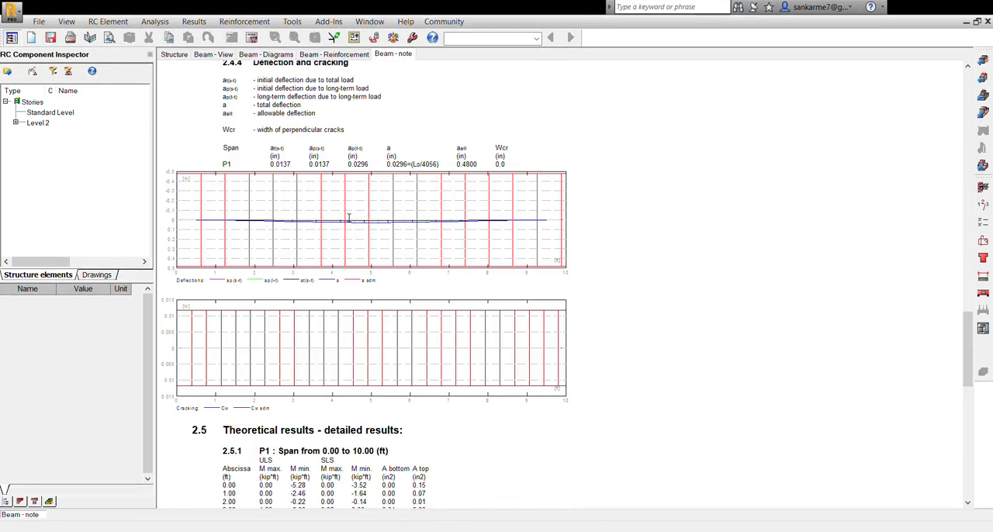
pyautogui.scroll(4, 348, 219)
pyautogui.scroll(6, 348, 219)
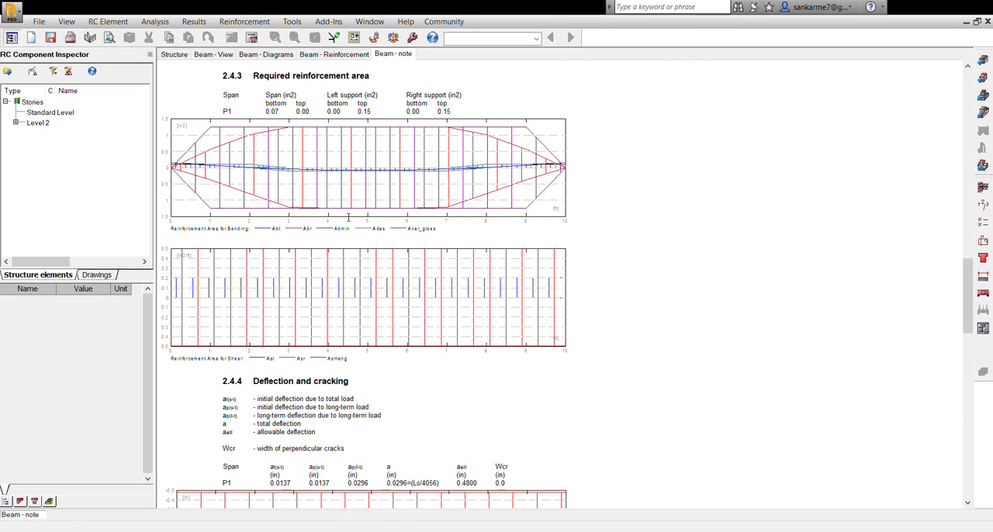
pyautogui.scroll(-20, 348, 218)
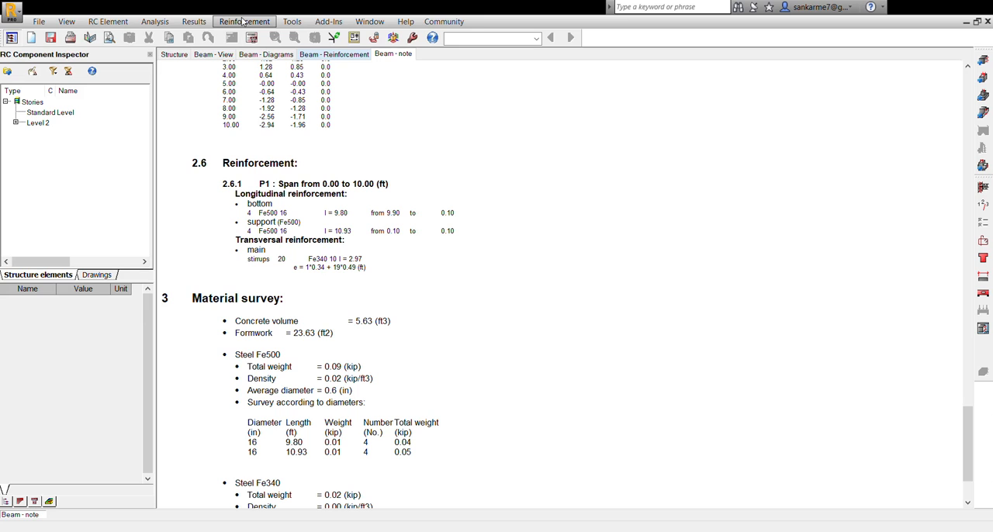
# - Recheck the beam's working drawing, skim the calculation note back to its start, and return to the reinforcement view
pyautogui.click(983, 329)
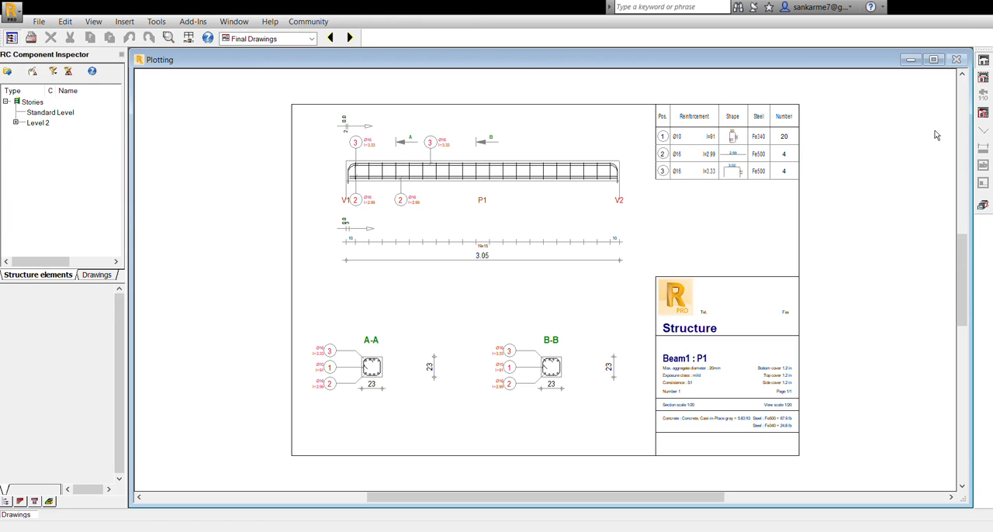
pyautogui.click(984, 203)
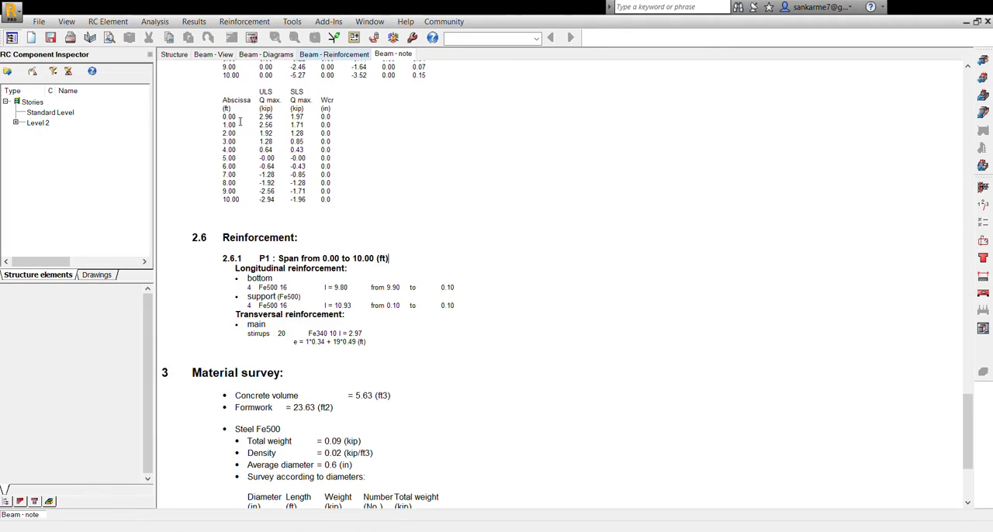
pyautogui.scroll(15, 240, 122)
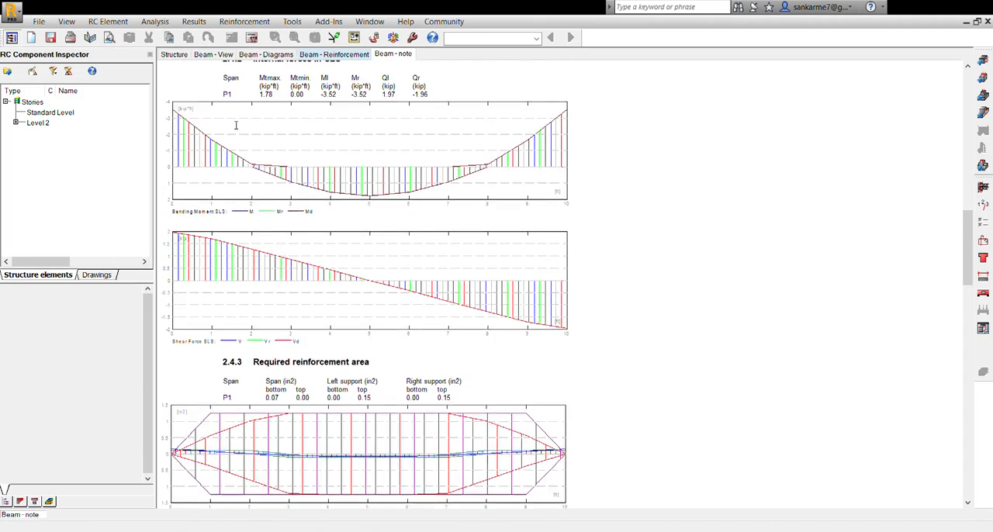
pyautogui.scroll(10, 249, 132)
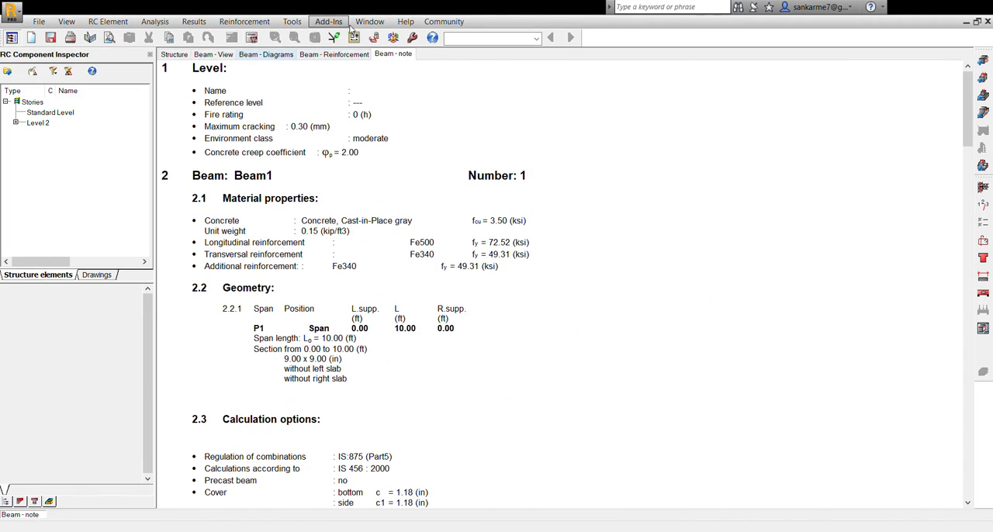
pyautogui.click(333, 54)
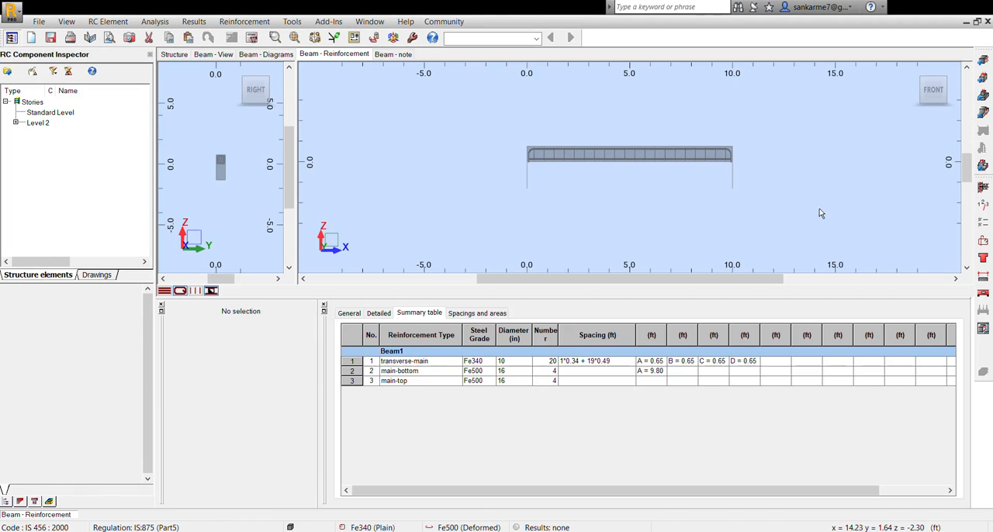